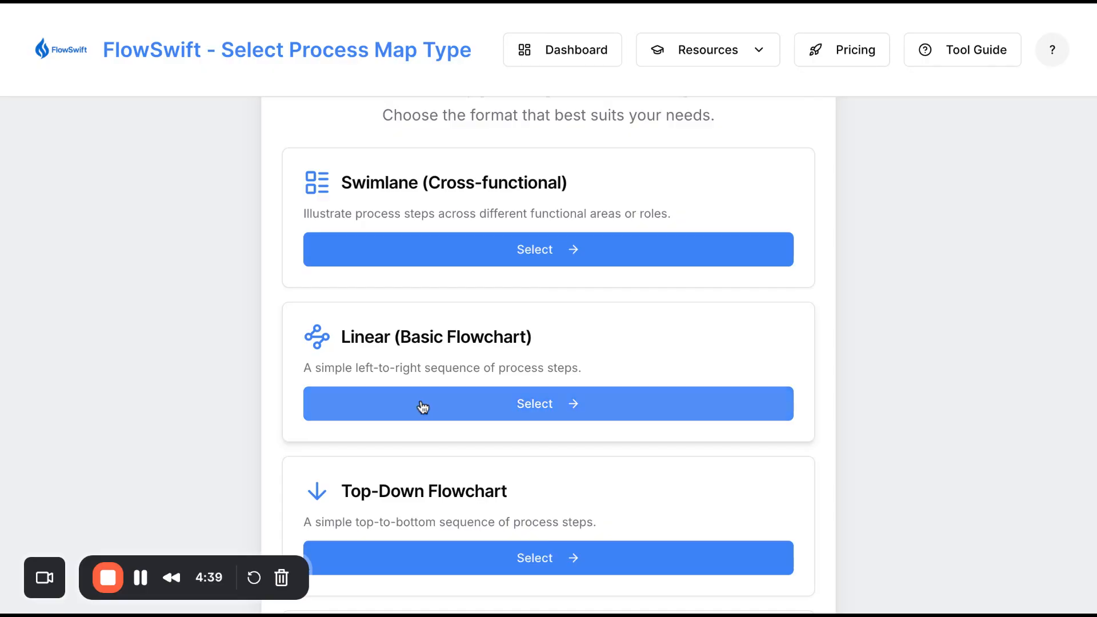
- Choose the Linear (Basic Flowchart) process map type
left_click(384, 406)
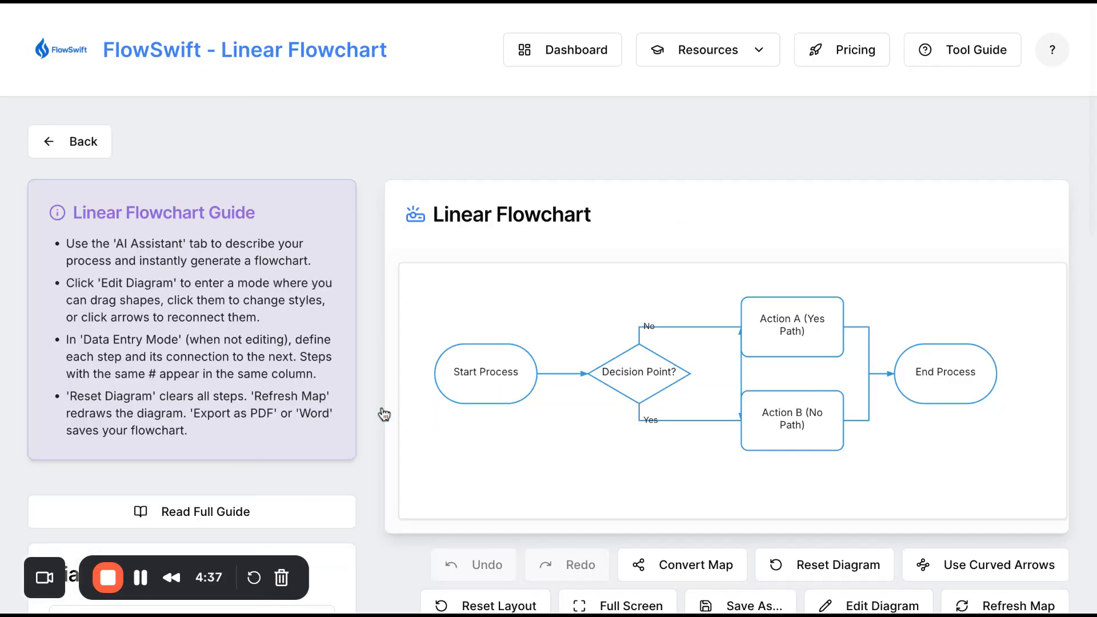
scroll(386, 408, "down", 1)
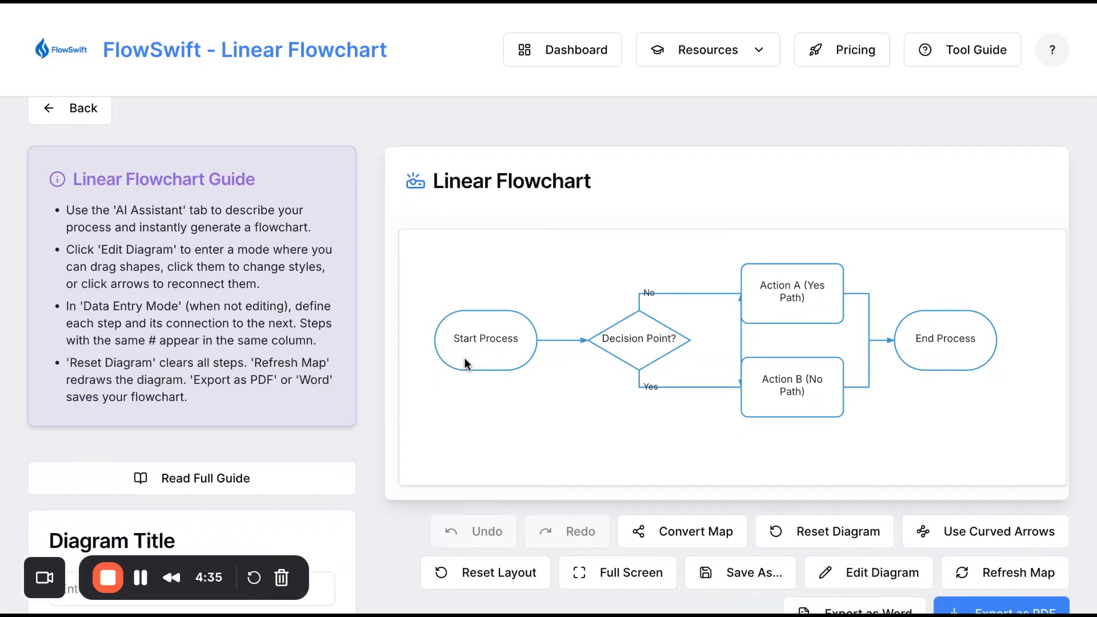
scroll(465, 359, "down", 1)
scroll(465, 361, "up", 1)
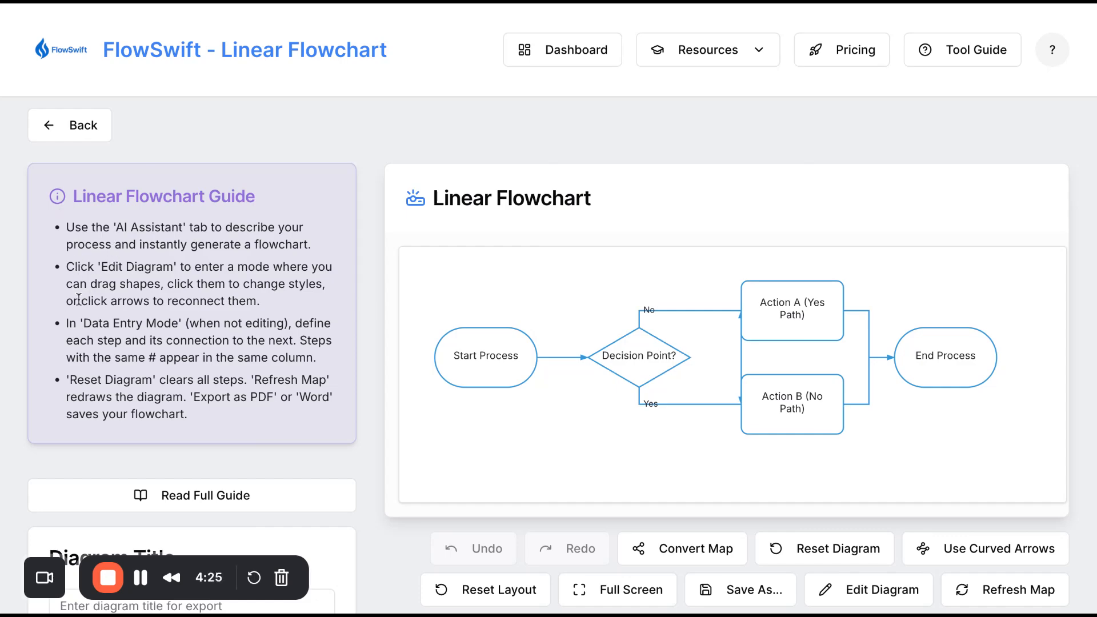
- Examine the linear flowchart guide, the sample diagram with its action options, and the AI Assistant input section
scroll(79, 297, "down", 1)
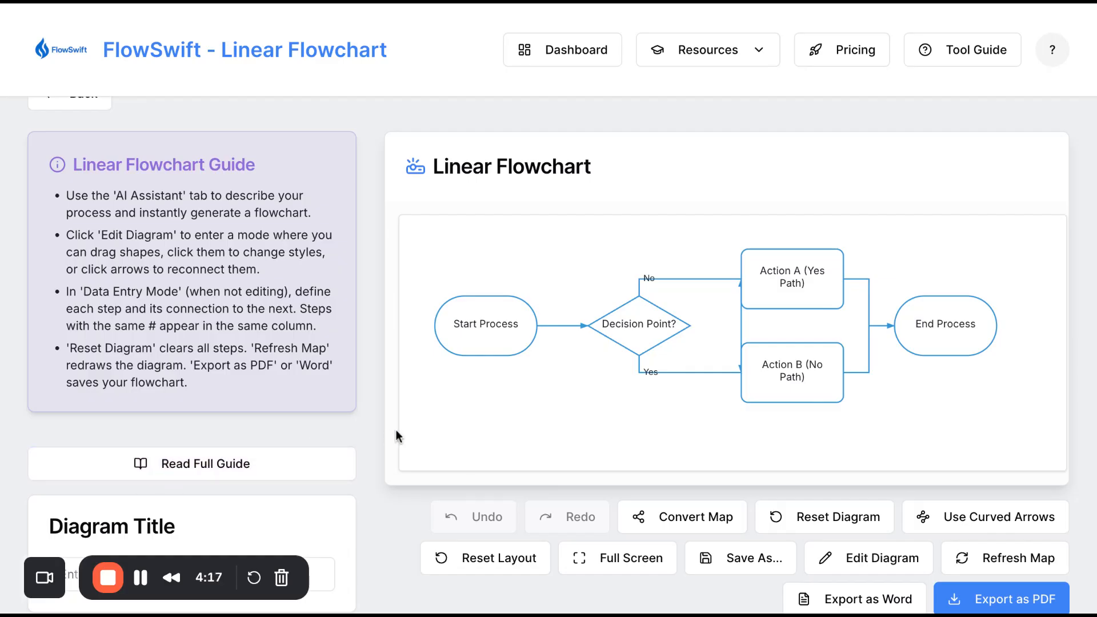
scroll(395, 430, "down", 1)
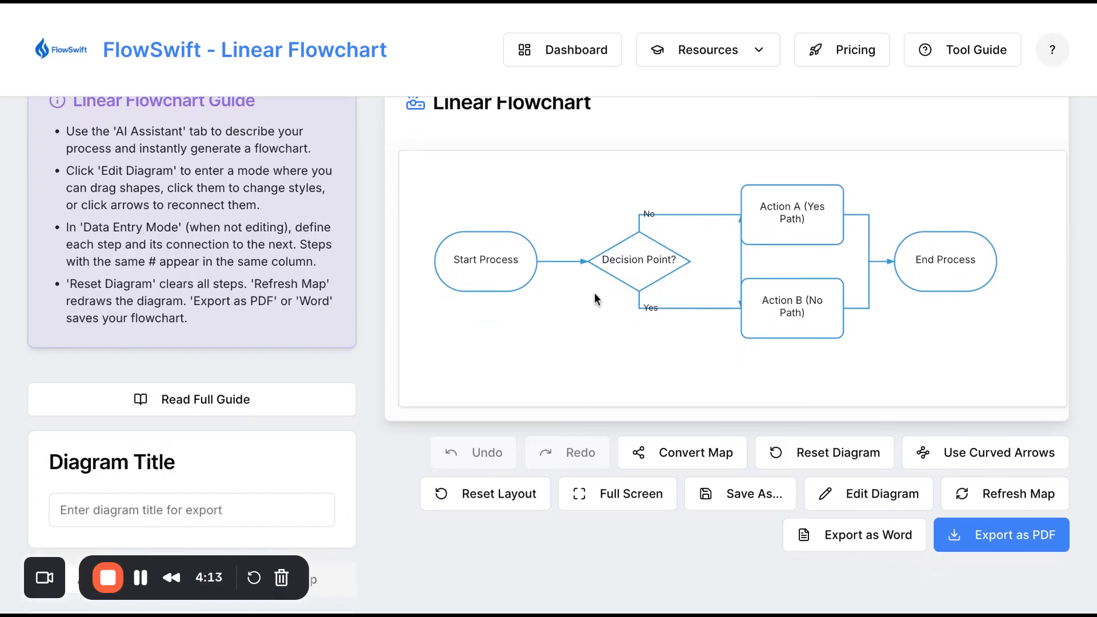
scroll(739, 279, "up", 2)
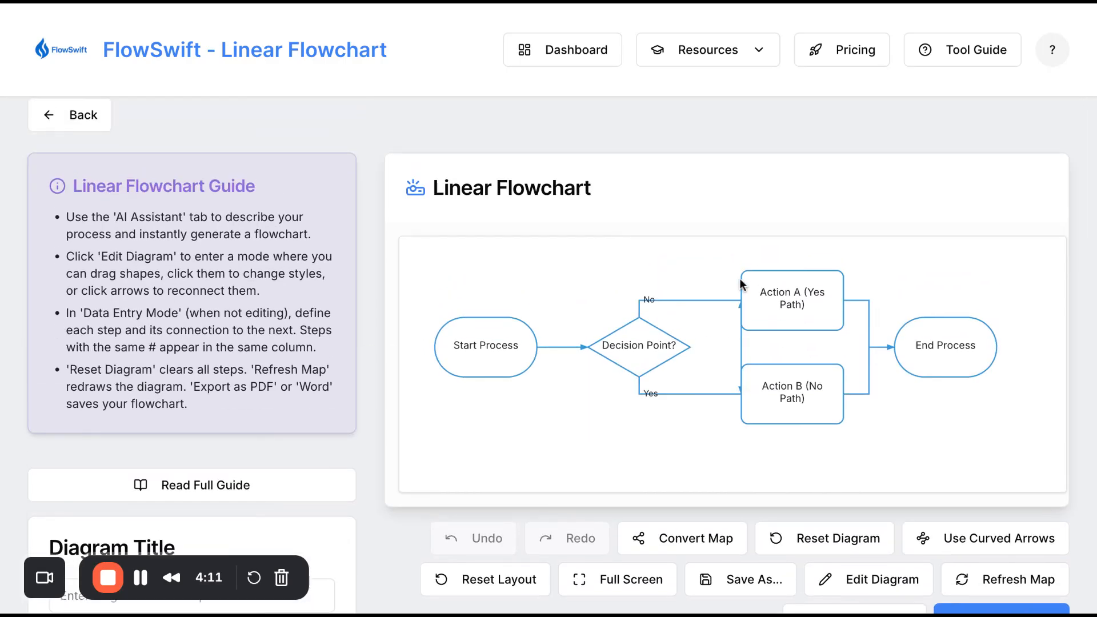
scroll(739, 283, "down", 1)
scroll(350, 439, "down", 2)
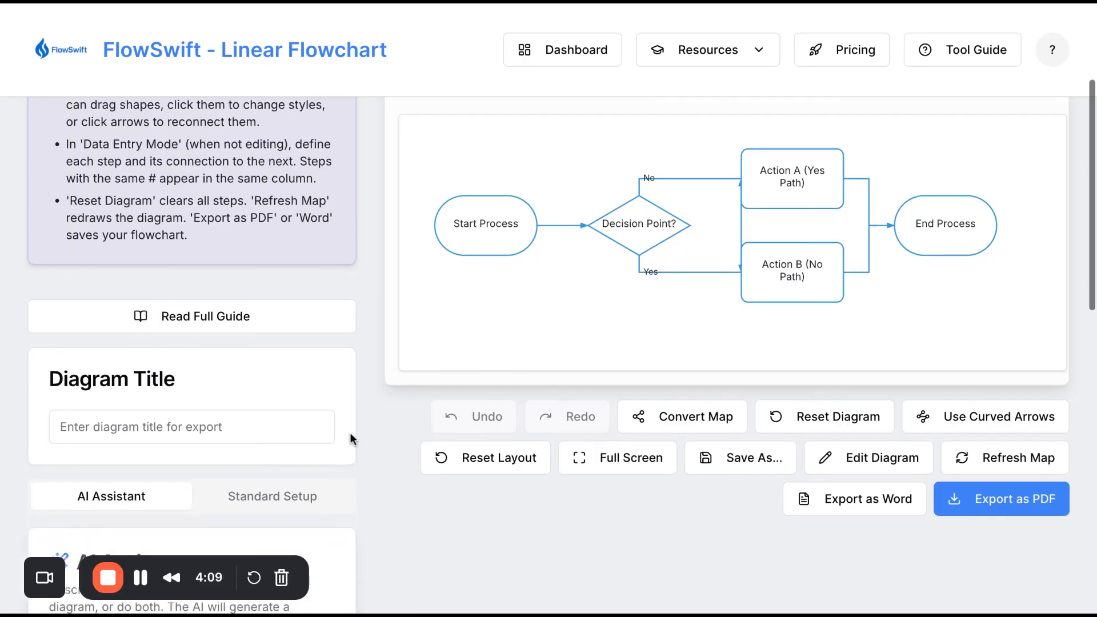
scroll(350, 439, "down", 5)
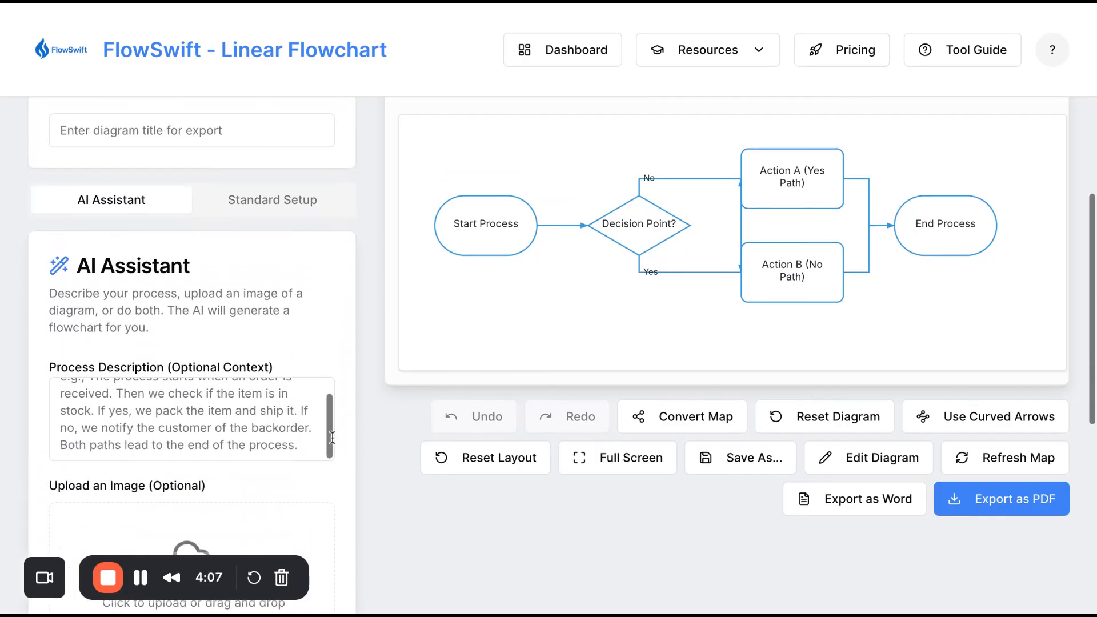
scroll(317, 363, "down", 1)
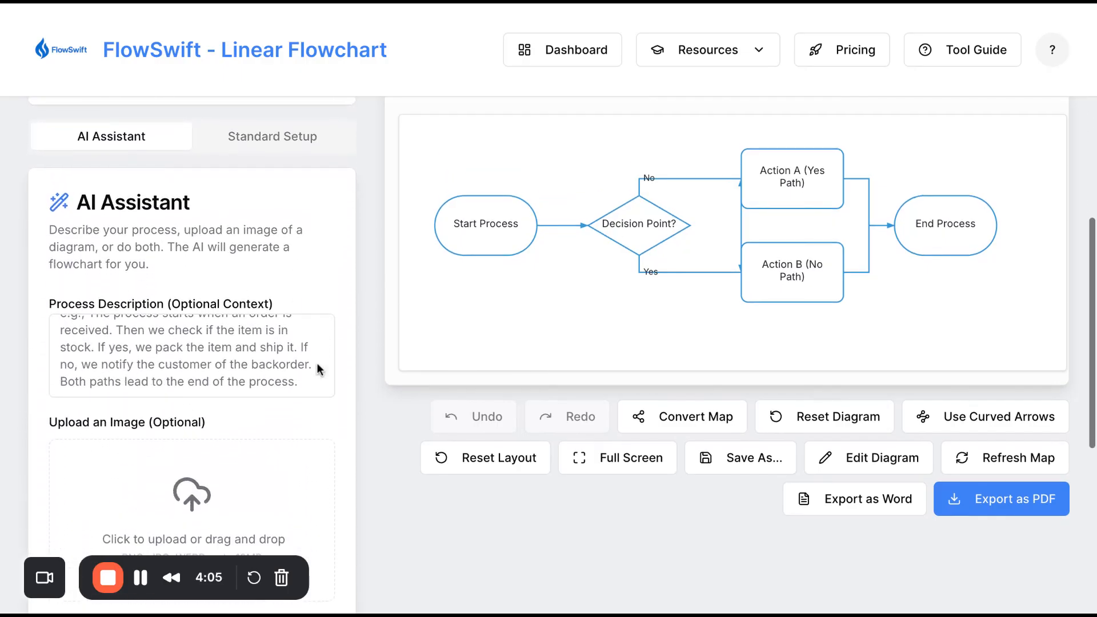
scroll(316, 362, "down", 1)
scroll(317, 362, "up", 2)
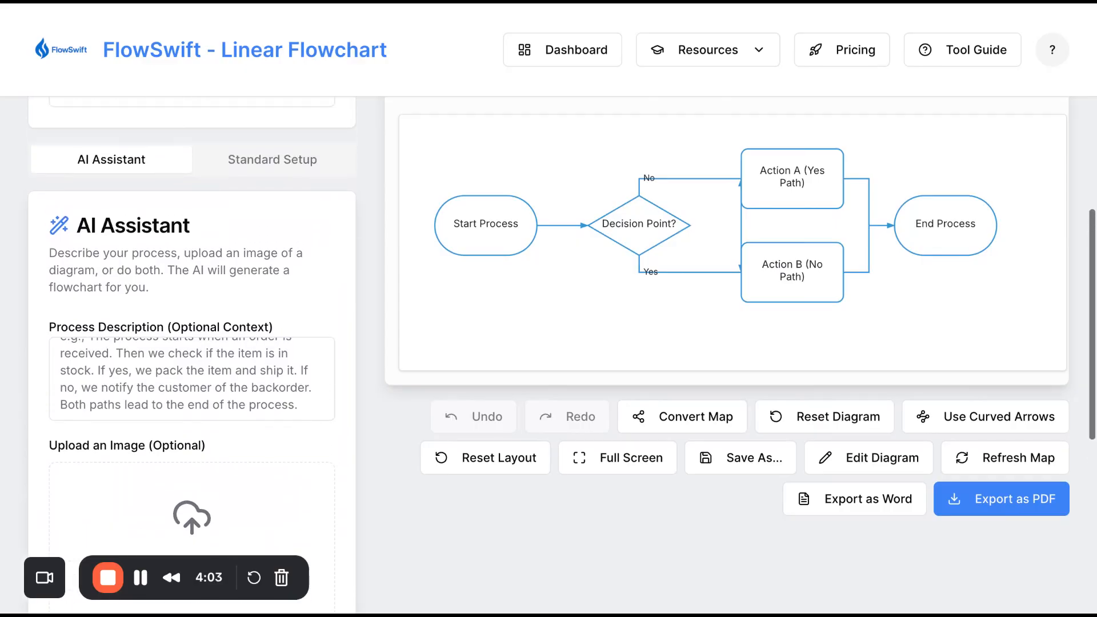
- Review the sample flowchart's process steps in the expanded Standard Setup table and collapse it again
left_click(292, 165)
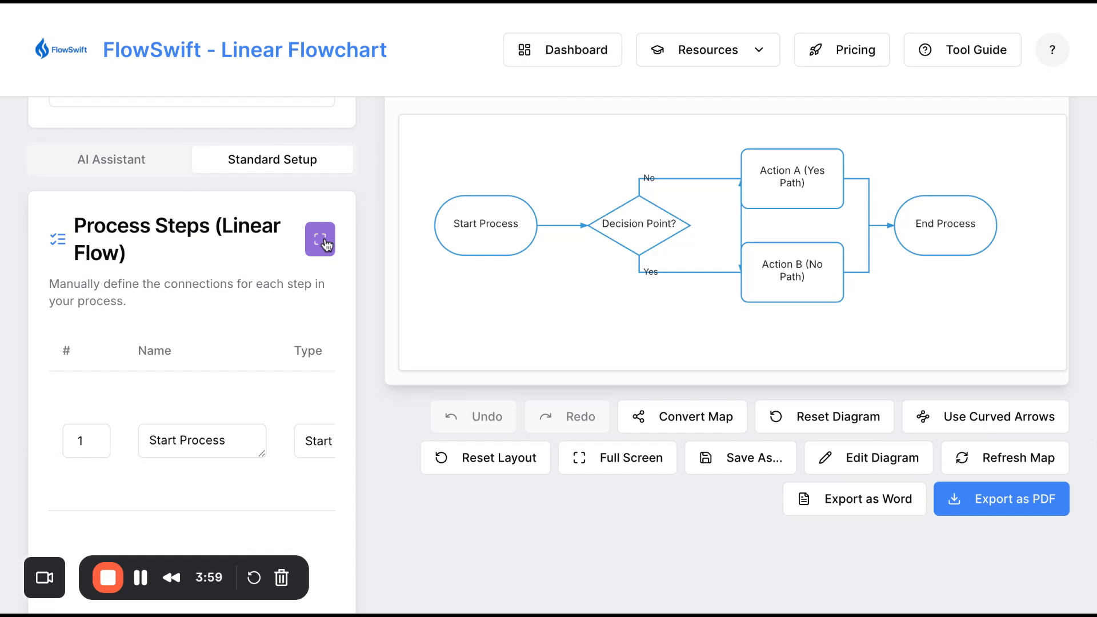
left_click(320, 240)
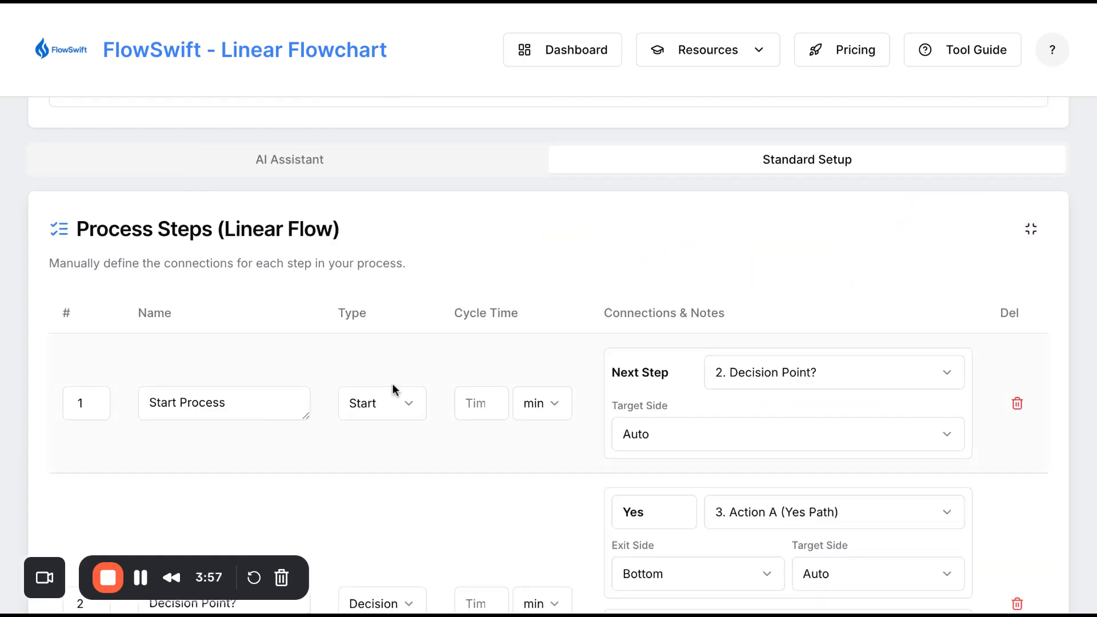
scroll(393, 383, "down", 3)
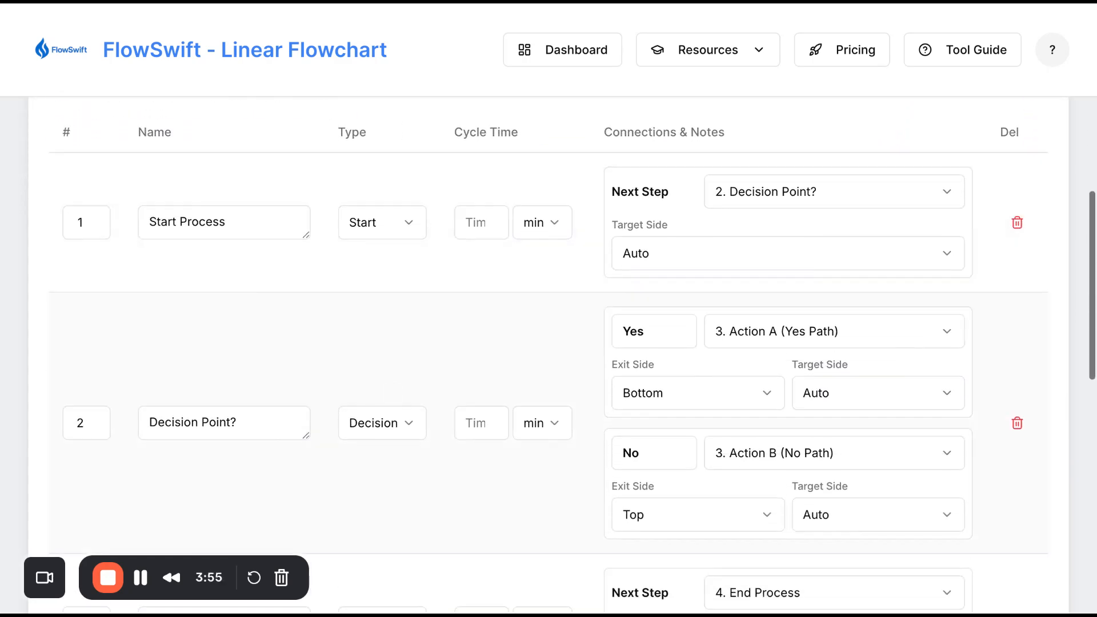
scroll(571, 354, "up", 1)
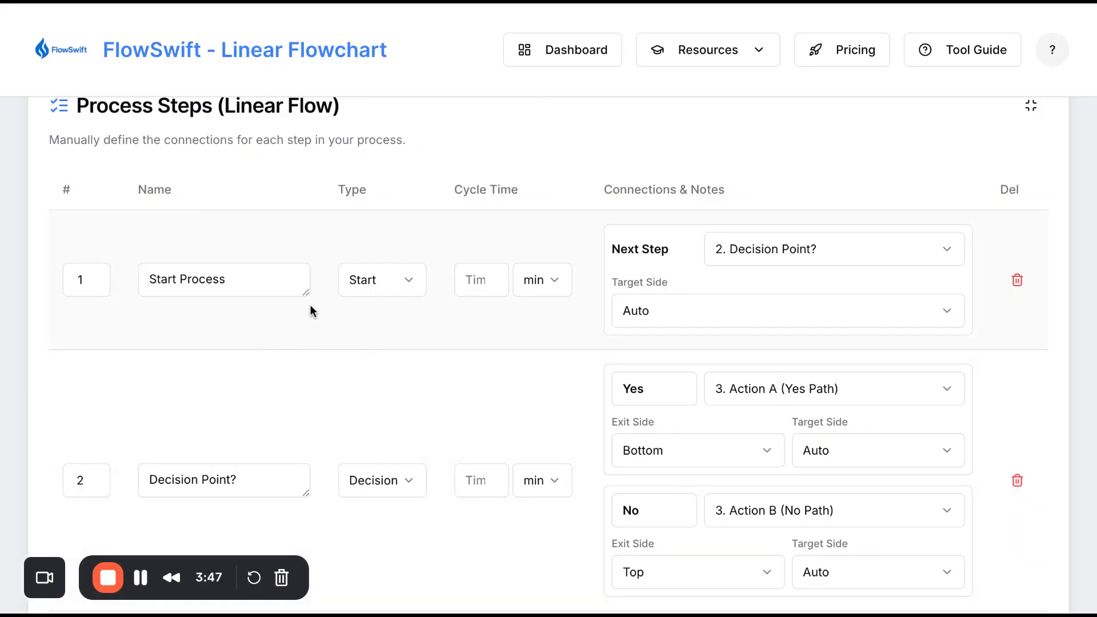
mouse_move(307, 289)
left_mouse_down()
mouse_move(308, 414)
mouse_move(298, 287)
left_mouse_up()
scroll(236, 358, "down", 10)
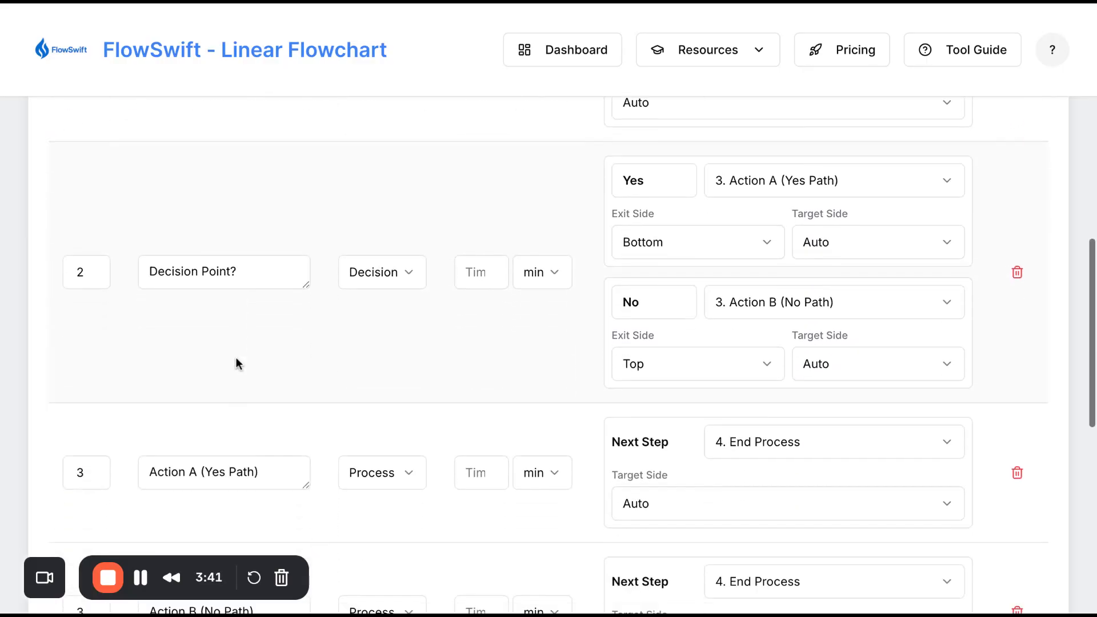
scroll(251, 343, "up", 10)
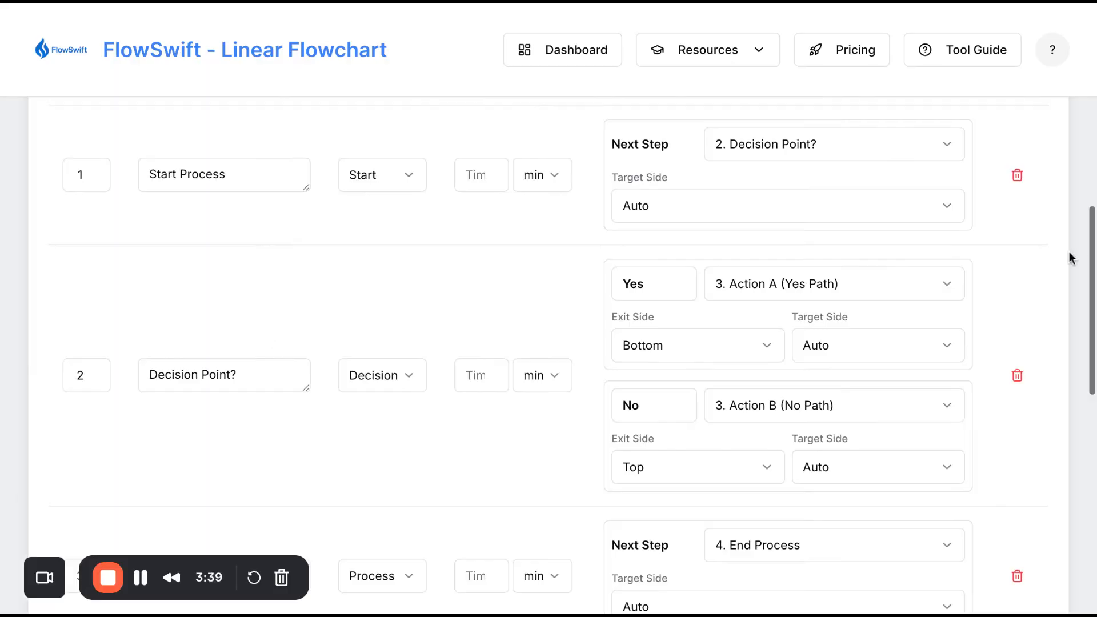
scroll(937, 246, "up", 2)
scroll(937, 247, "up", 5)
left_click(1033, 480)
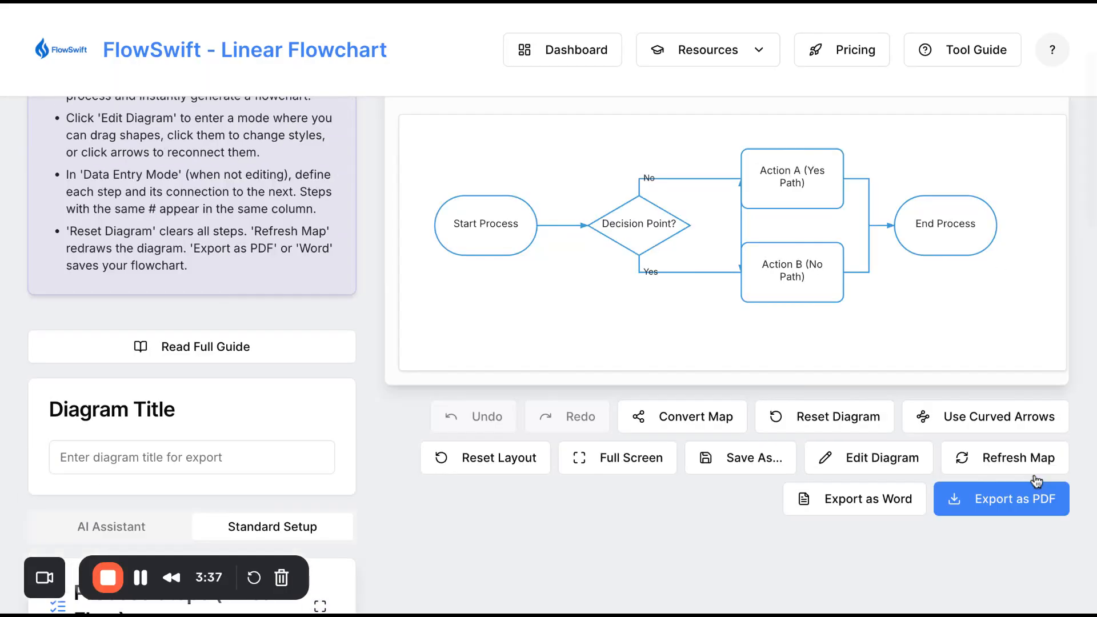
- Enter "Process to make rice and get it into the stores" as the AI Assistant's process description
scroll(128, 337, "down", 4)
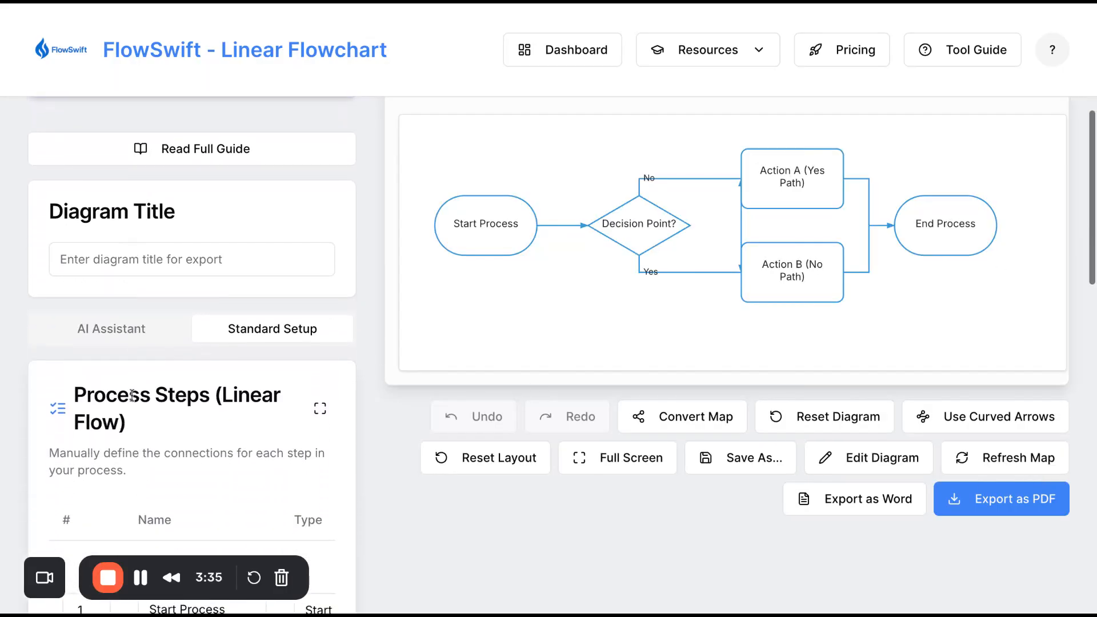
left_click(130, 309)
scroll(137, 357, "down", 4)
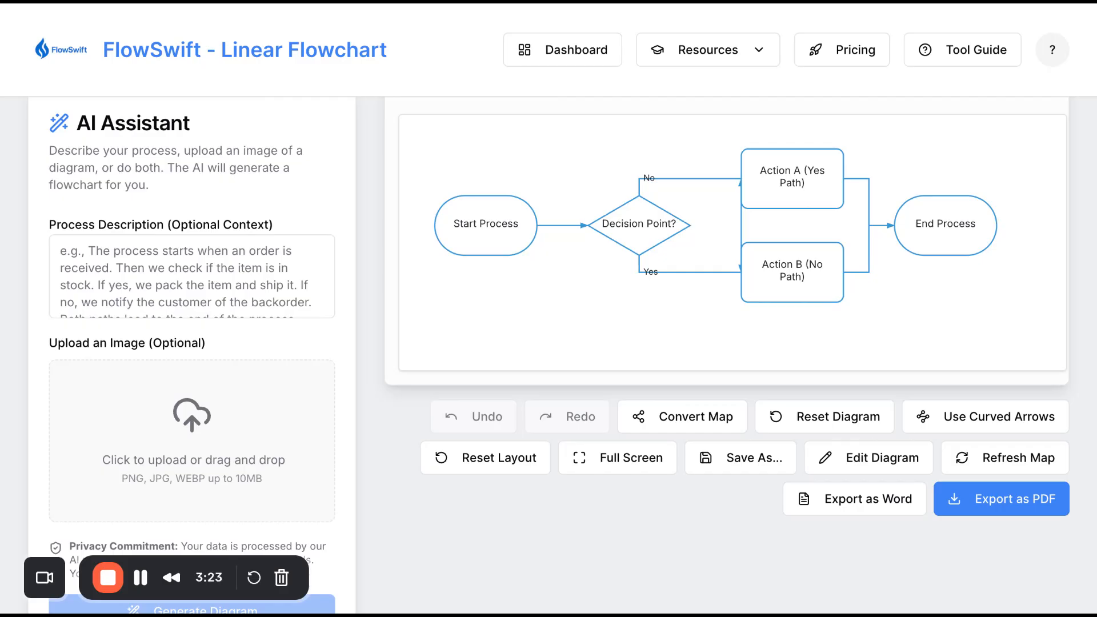
scroll(467, 269, "up", 2)
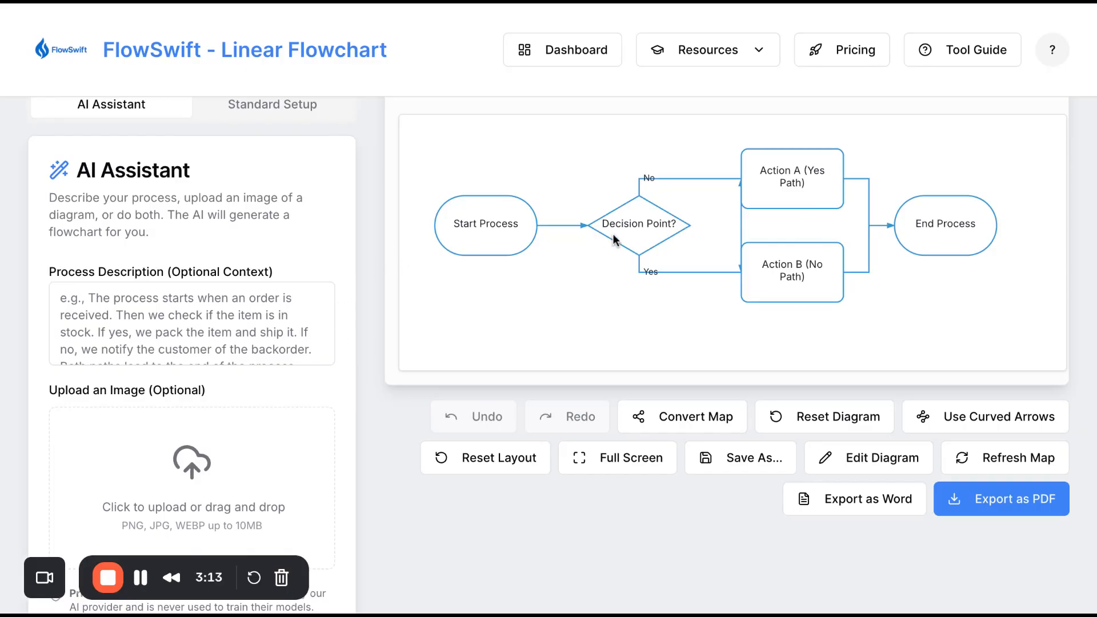
left_click(282, 321)
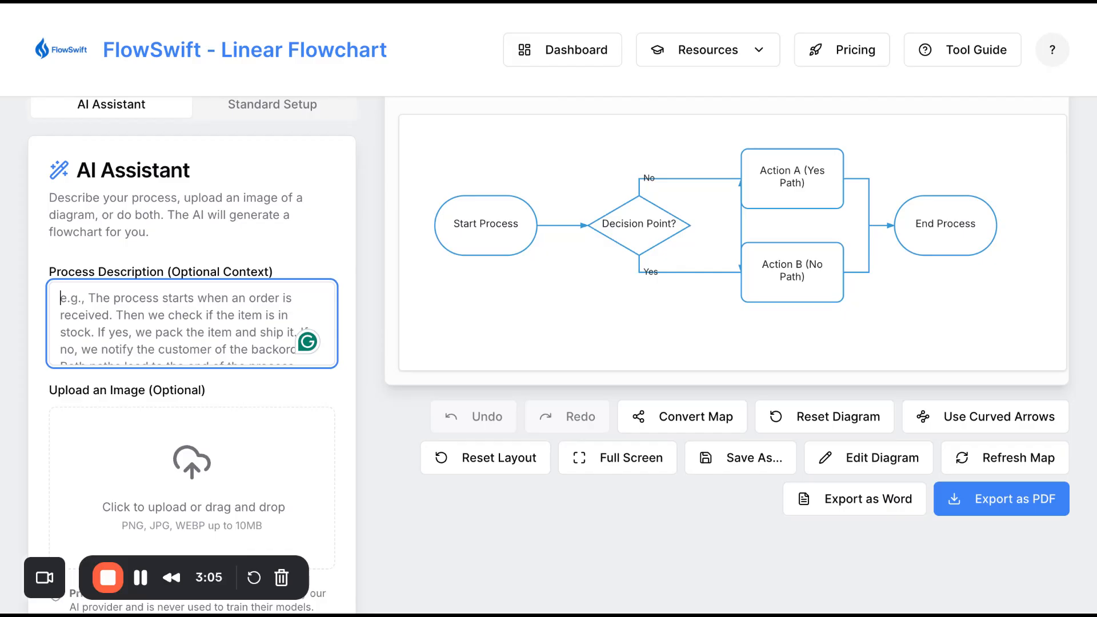
type("Proc")
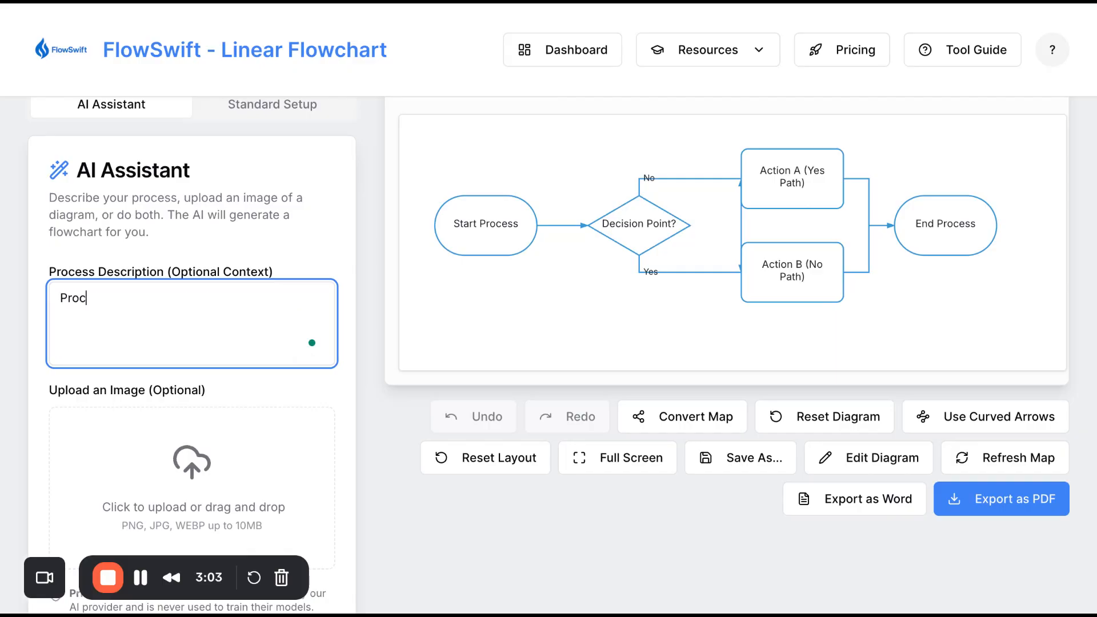
type("ess to make rice and ")
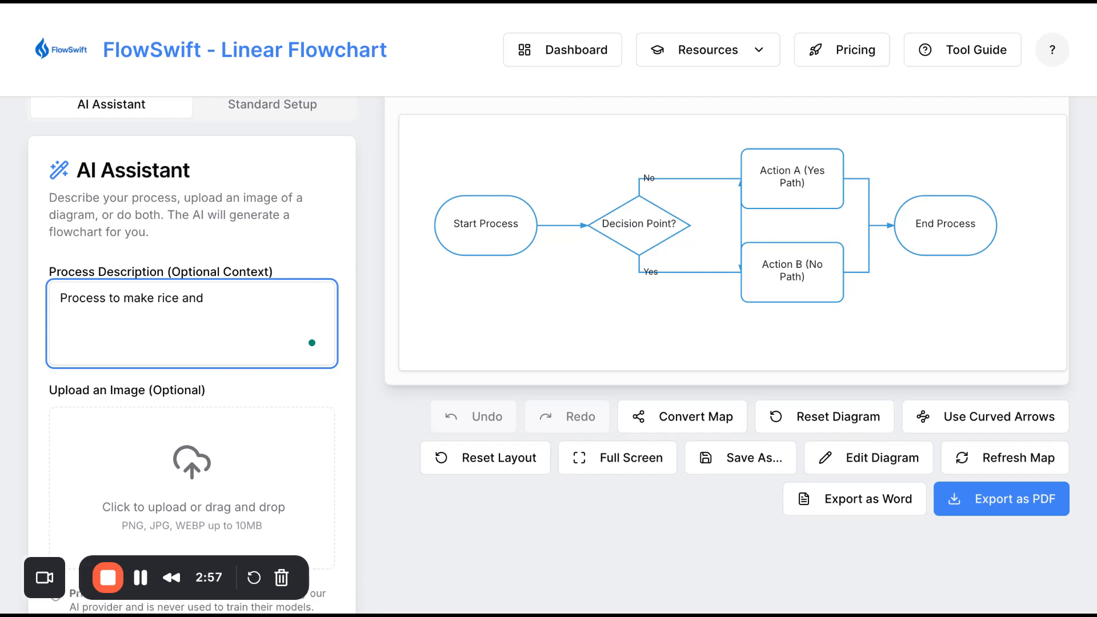
type("get it into the stores")
- Generate the diagram from the description and save it under the suggested name "Flowchart for Process to make rice and get i..."
scroll(263, 414, "down", 3)
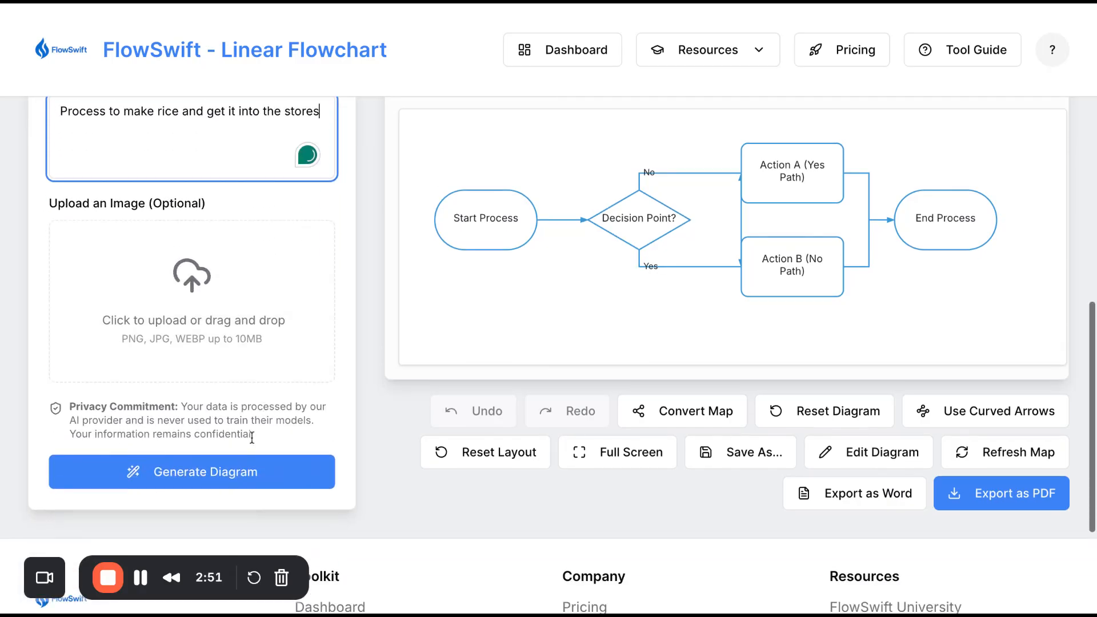
left_click(237, 476)
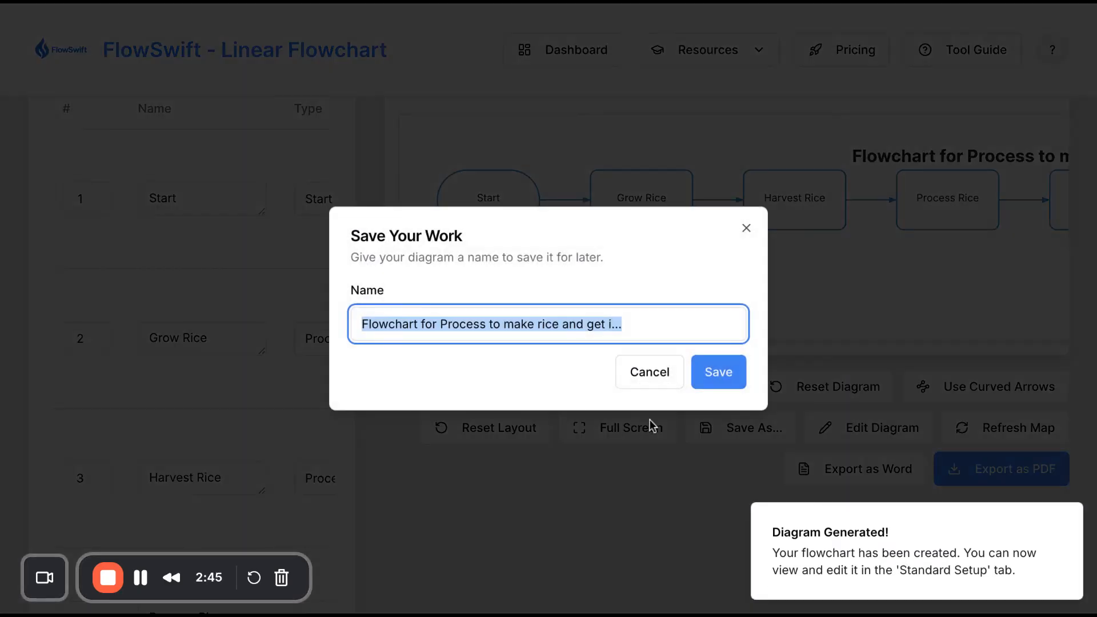
left_click(717, 388)
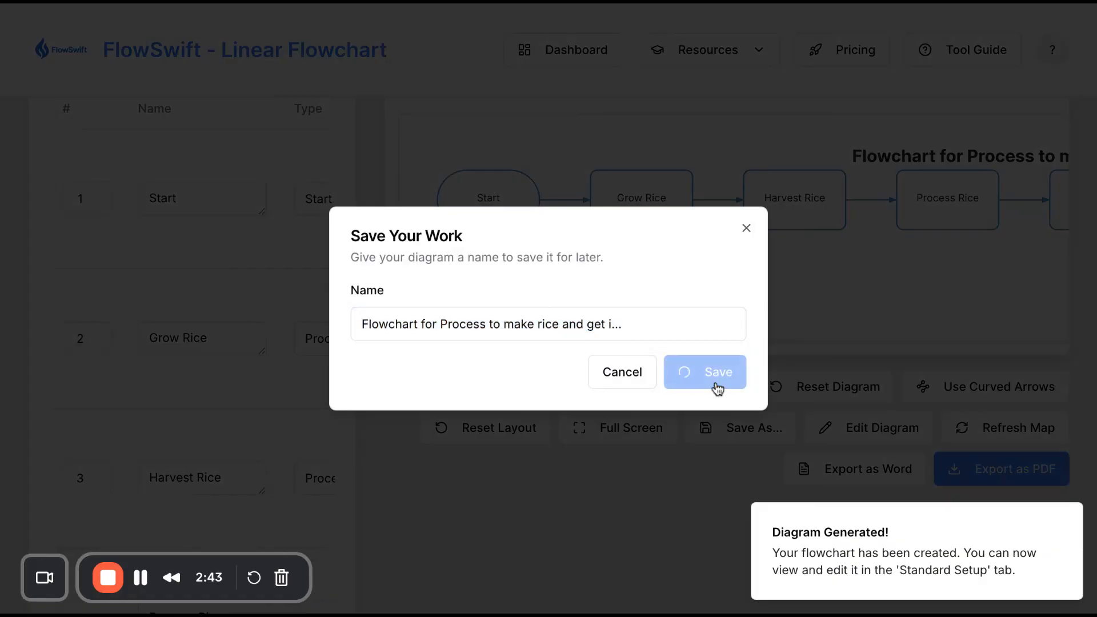
- Expand the Process Steps table and review the generated rice steps, their types and next-step connections
scroll(546, 291, "up", 2)
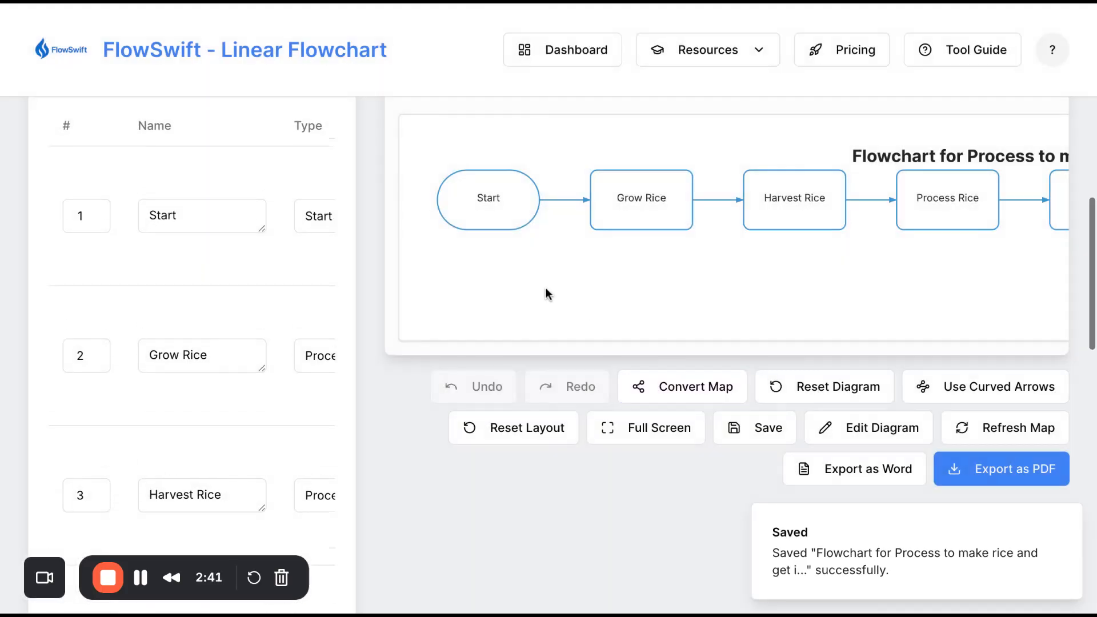
scroll(321, 174, "up", 2)
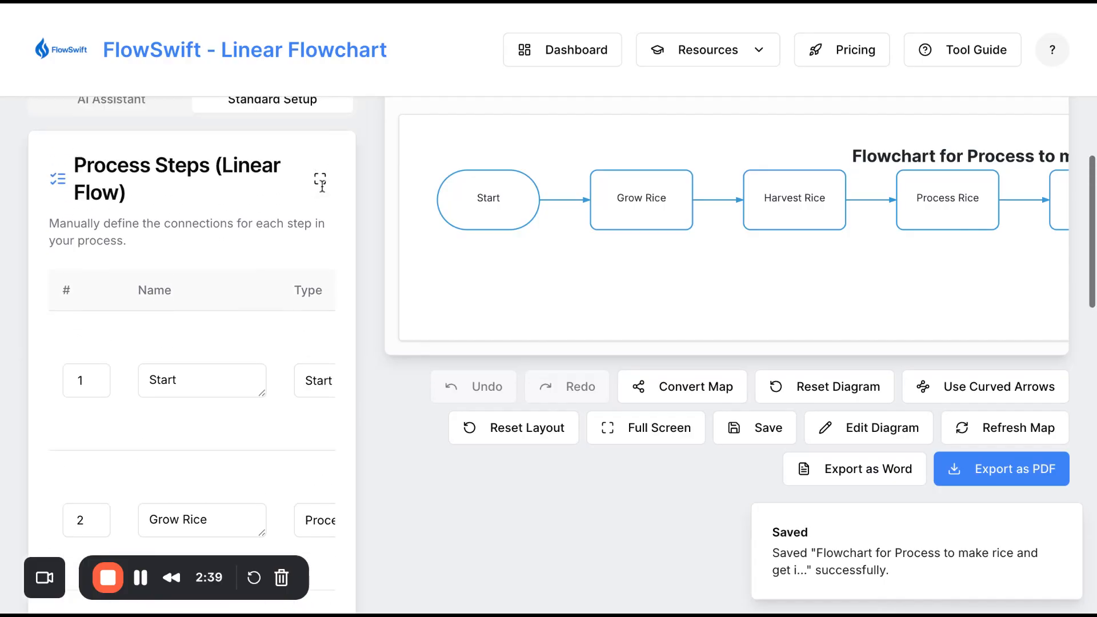
left_click(321, 184)
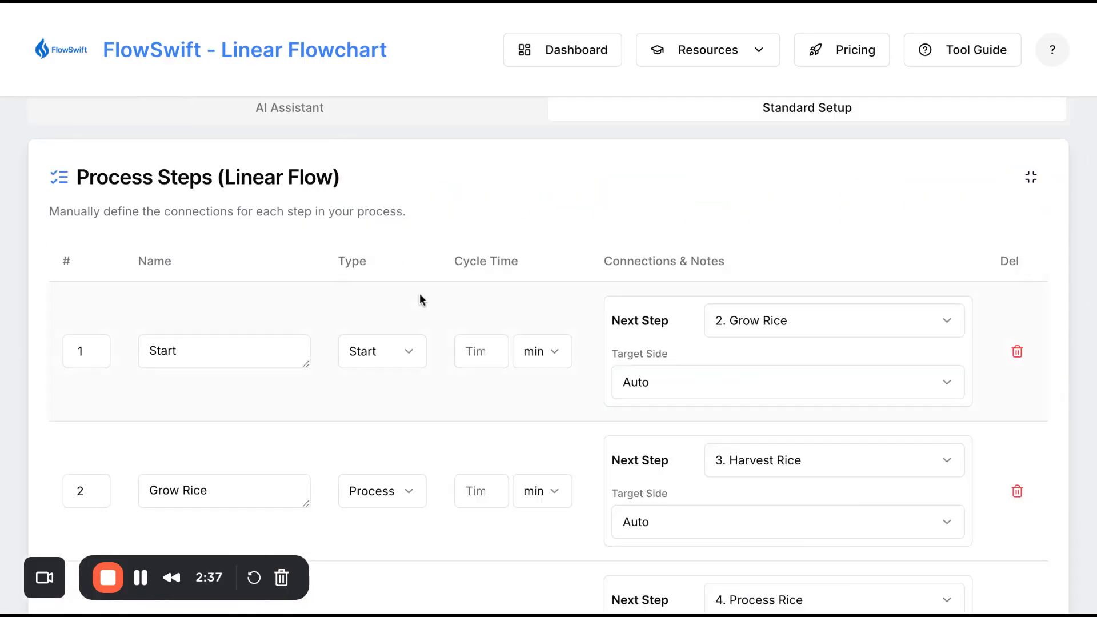
scroll(419, 297, "down", 2)
scroll(419, 299, "down", 4)
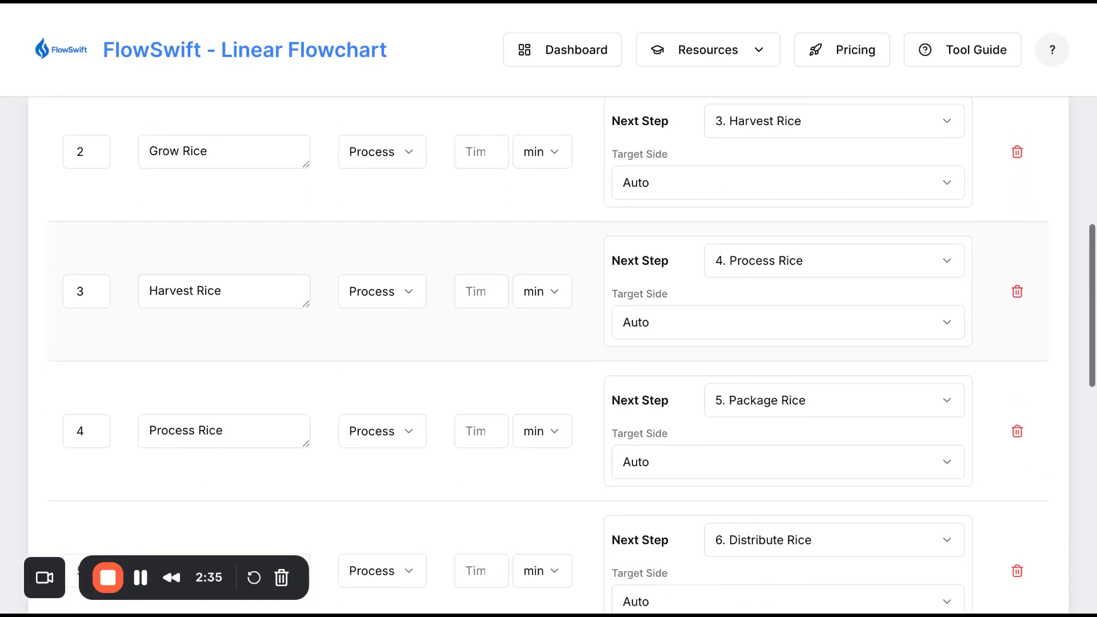
scroll(420, 299, "up", 5)
scroll(548, 354, "up", 3)
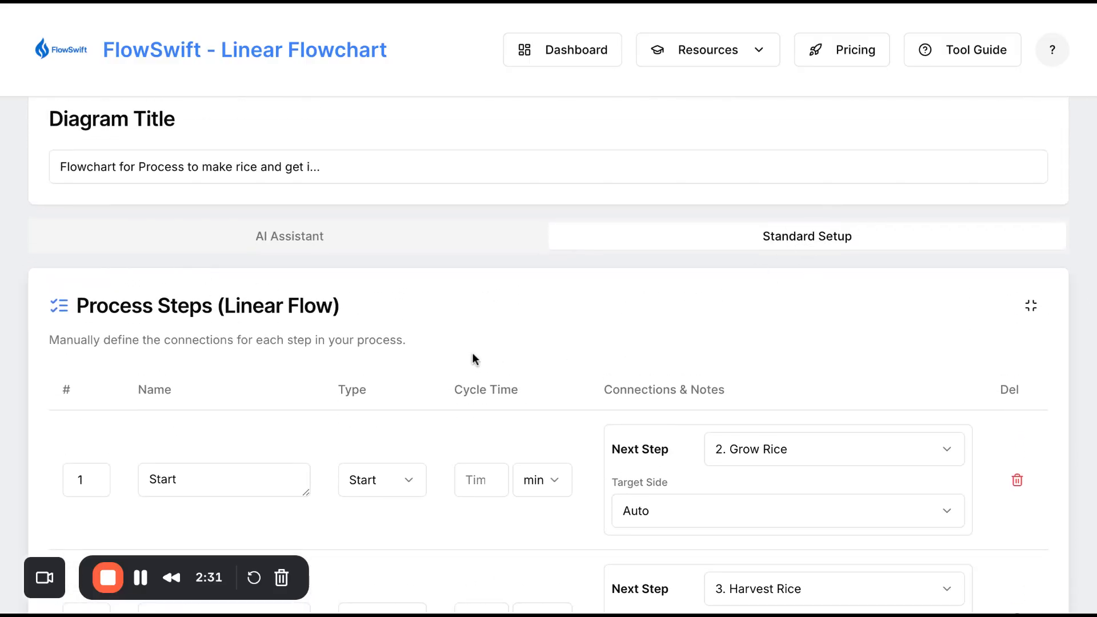
scroll(296, 398, "down", 3)
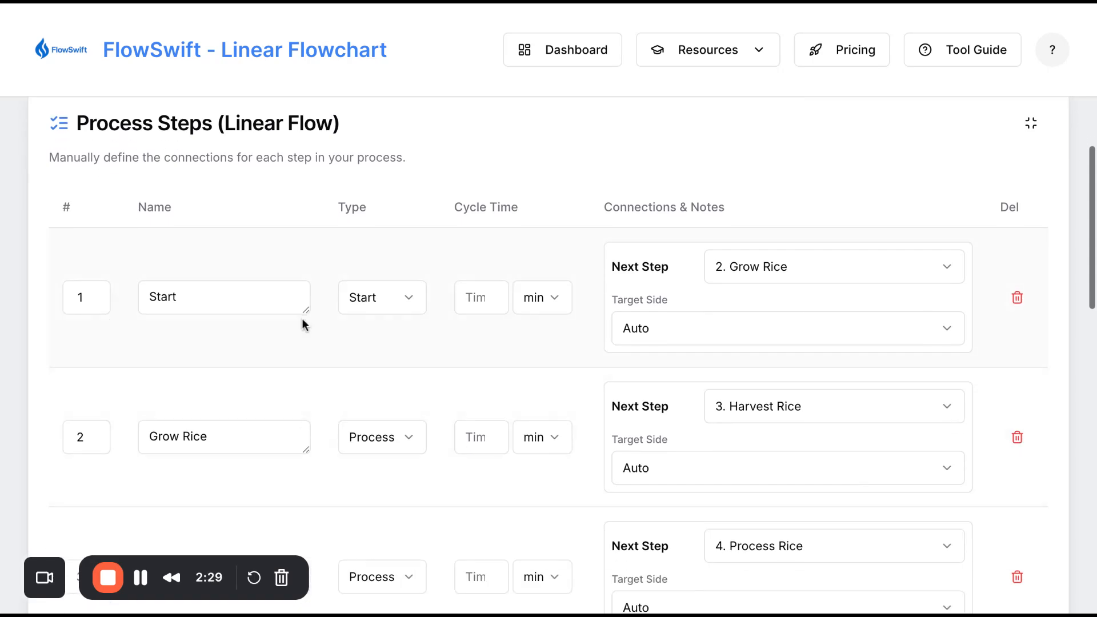
- Make the name box of step 1, Start, slightly taller in the Process Steps table
mouse_move(305, 306)
left_mouse_down()
mouse_move(303, 331)
mouse_move(305, 317)
left_mouse_up()
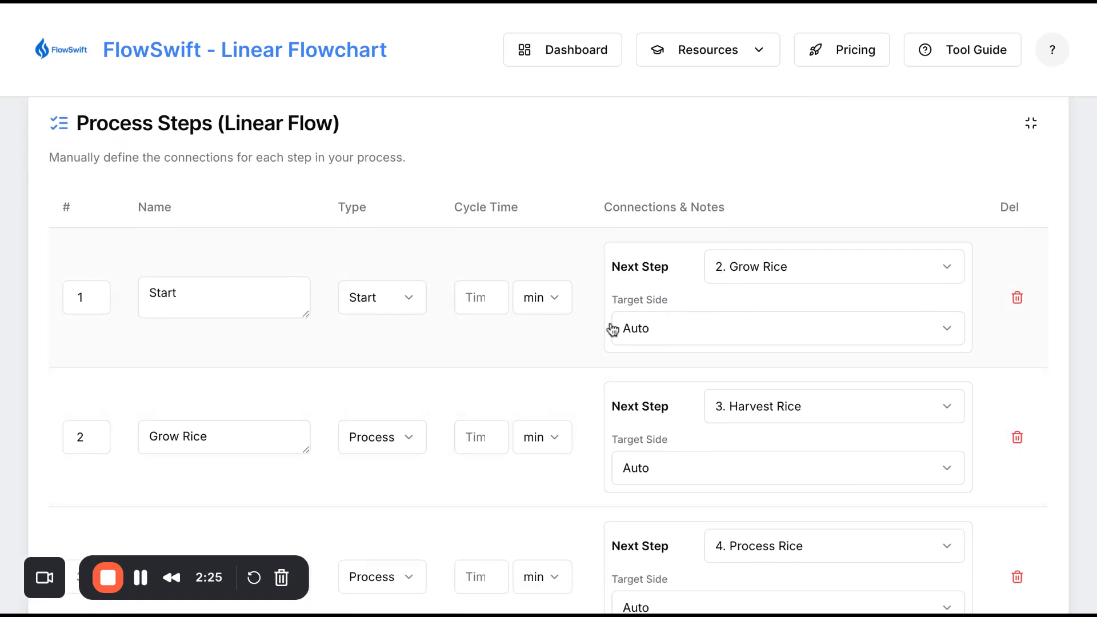
scroll(559, 345, "down", 1)
scroll(560, 350, "down", 1)
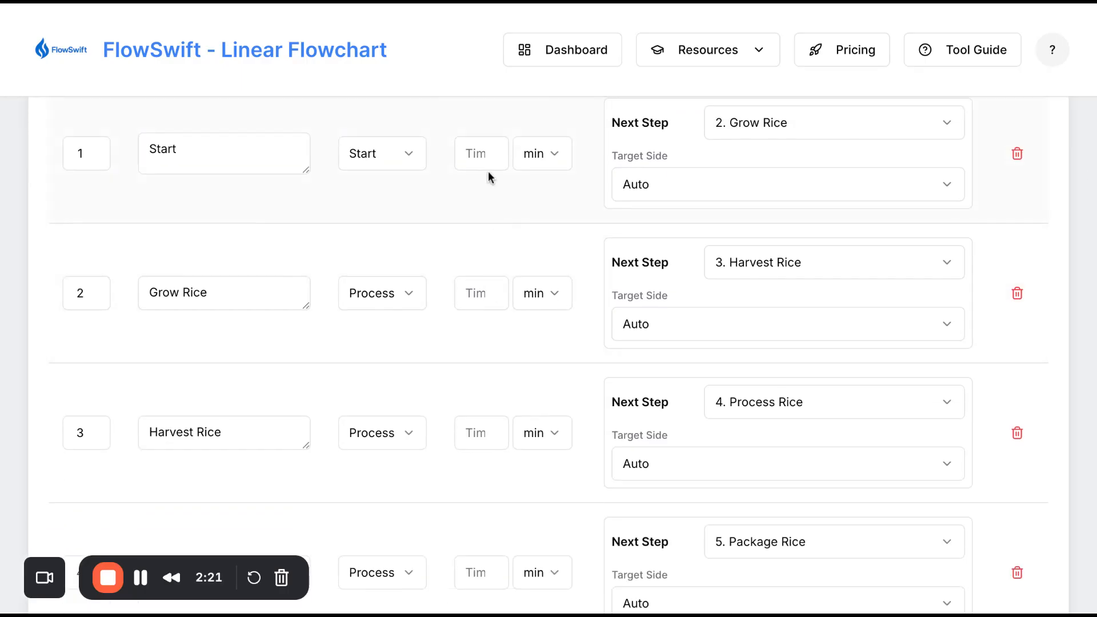
scroll(488, 170, "up", 1)
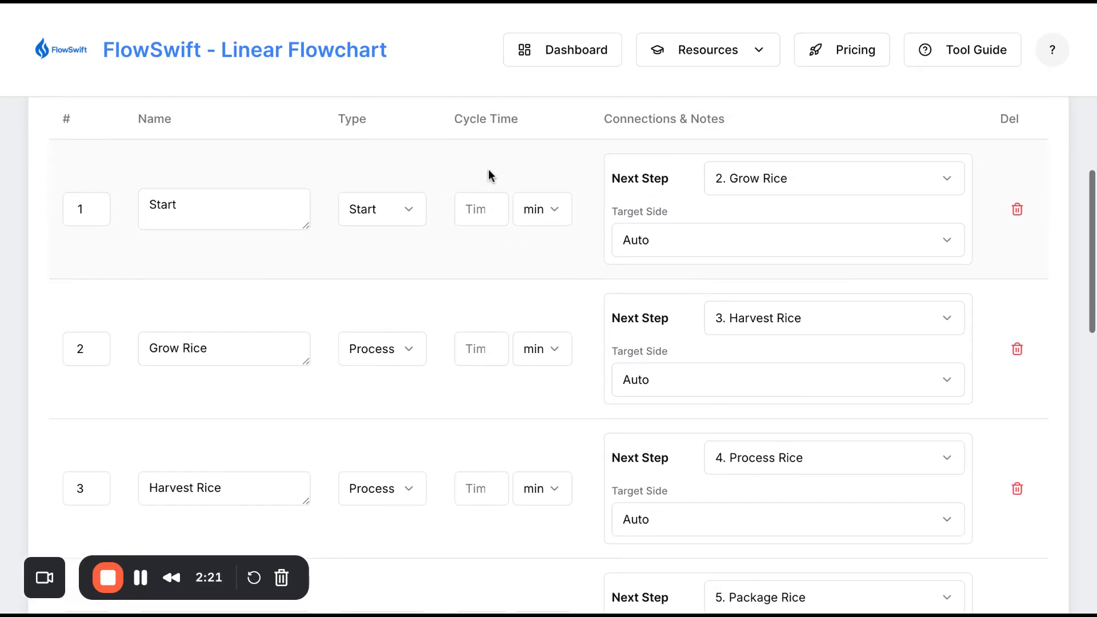
- Set the cycle time of step 2, Grow Rice, to 10 days in the Process Steps table
left_click(470, 349)
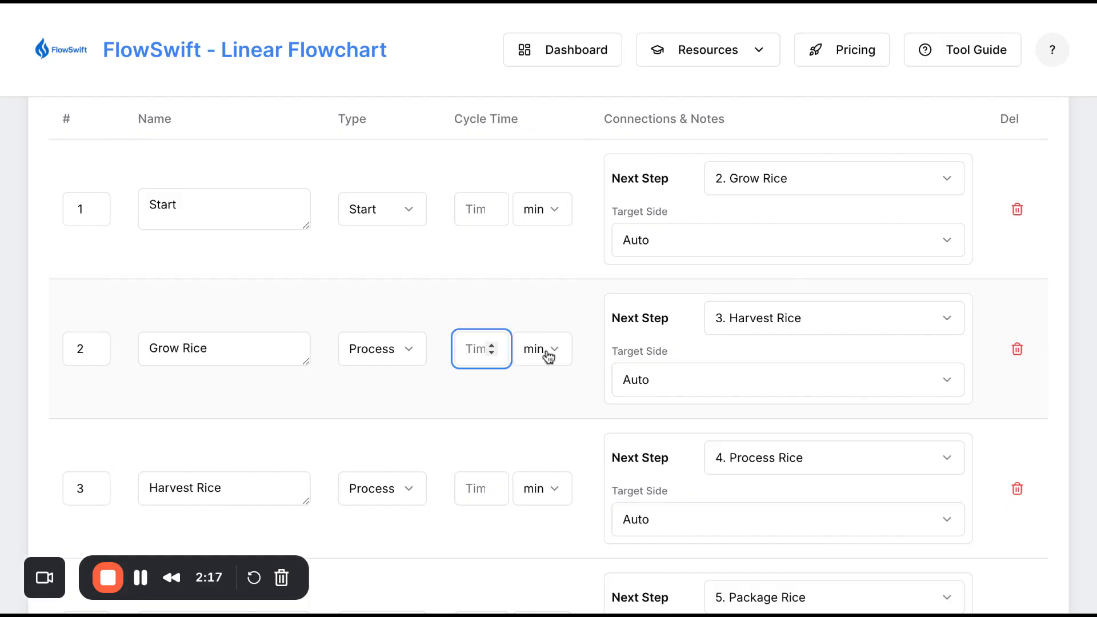
left_click(548, 357)
left_click(549, 388)
left_click(485, 357)
type("10")
left_click(550, 347)
left_click(547, 445)
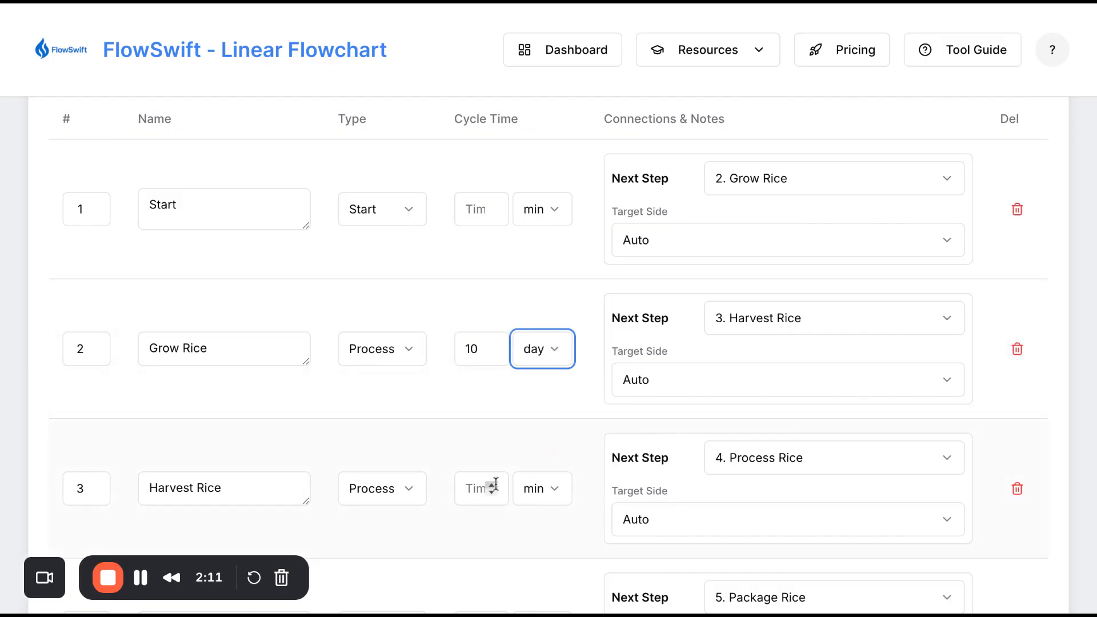
- Set the cycle time of step 3, Harvest Rice, to 5 days in the Process Steps table
left_click(475, 492)
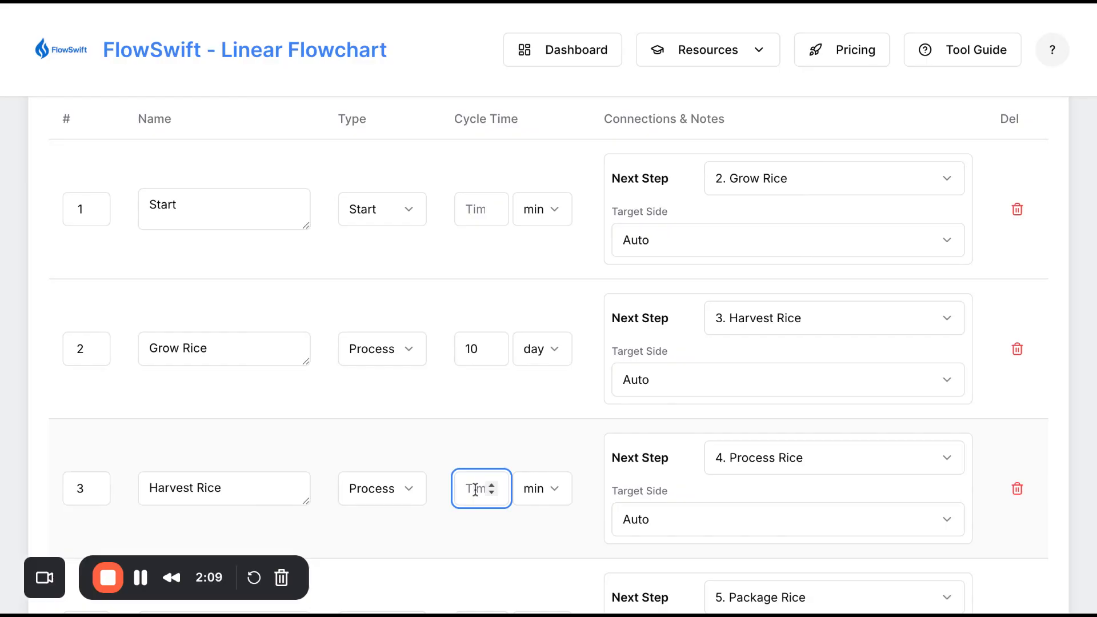
type("5")
left_click(548, 489)
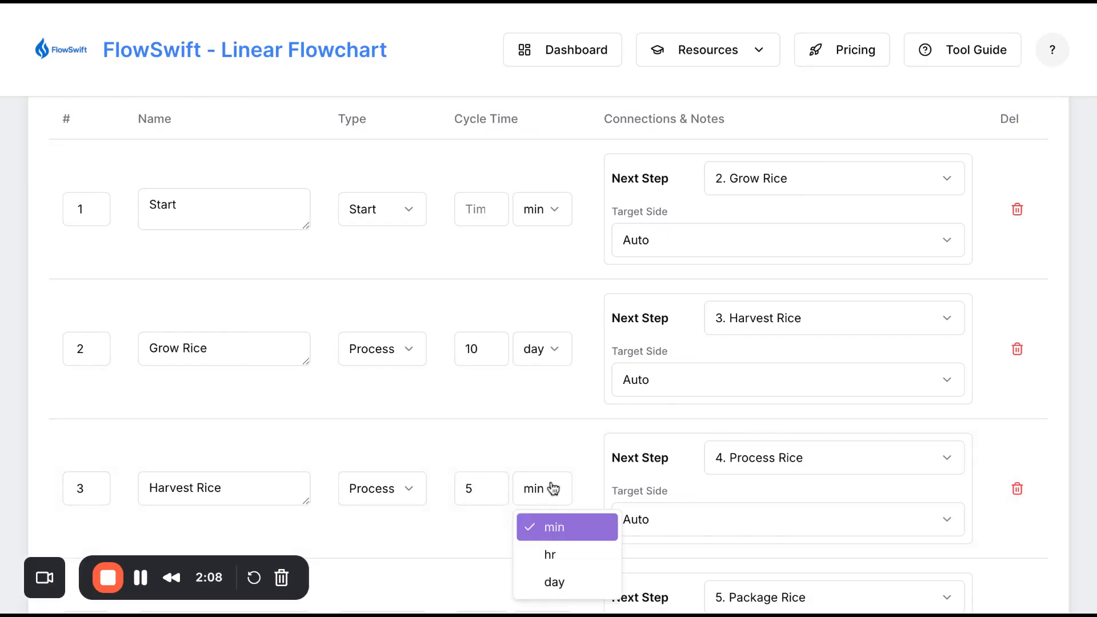
left_click(552, 580)
- Collapse the Process Steps table and examine the flowchart from Start to End, including the cycle times on its shapes
scroll(528, 486, "down", 2)
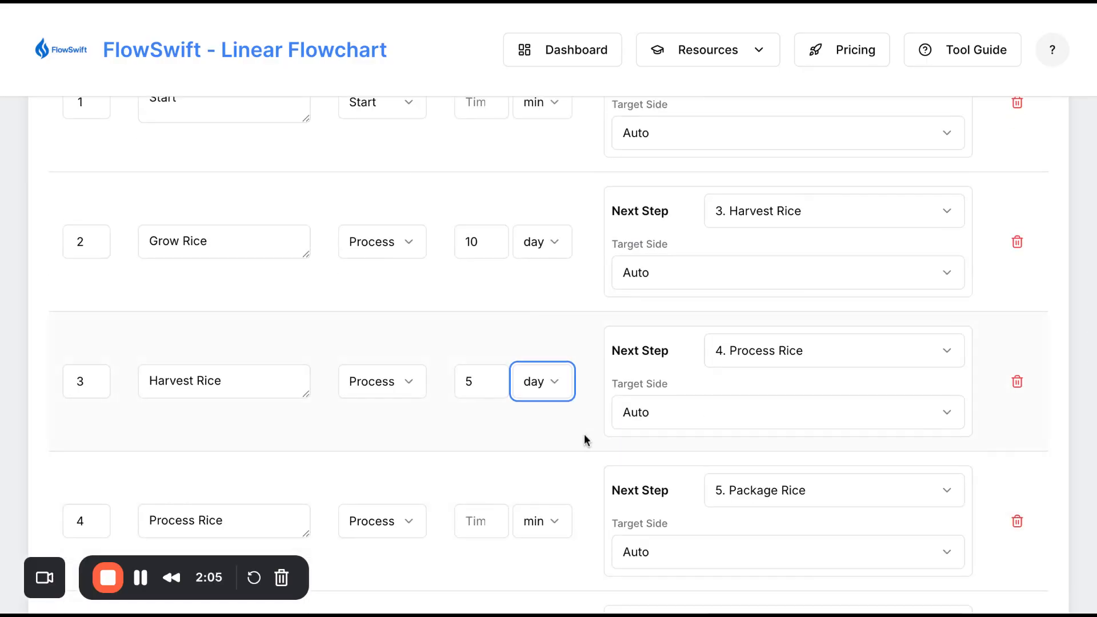
scroll(584, 435, "up", 10)
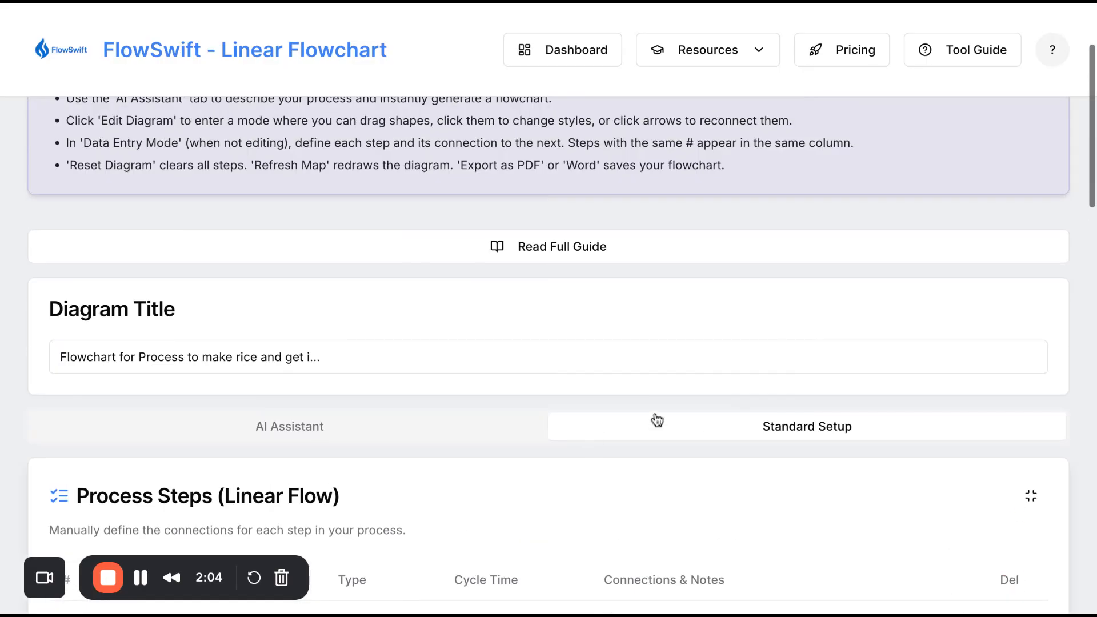
left_click(1030, 496)
scroll(632, 227, "up", 1)
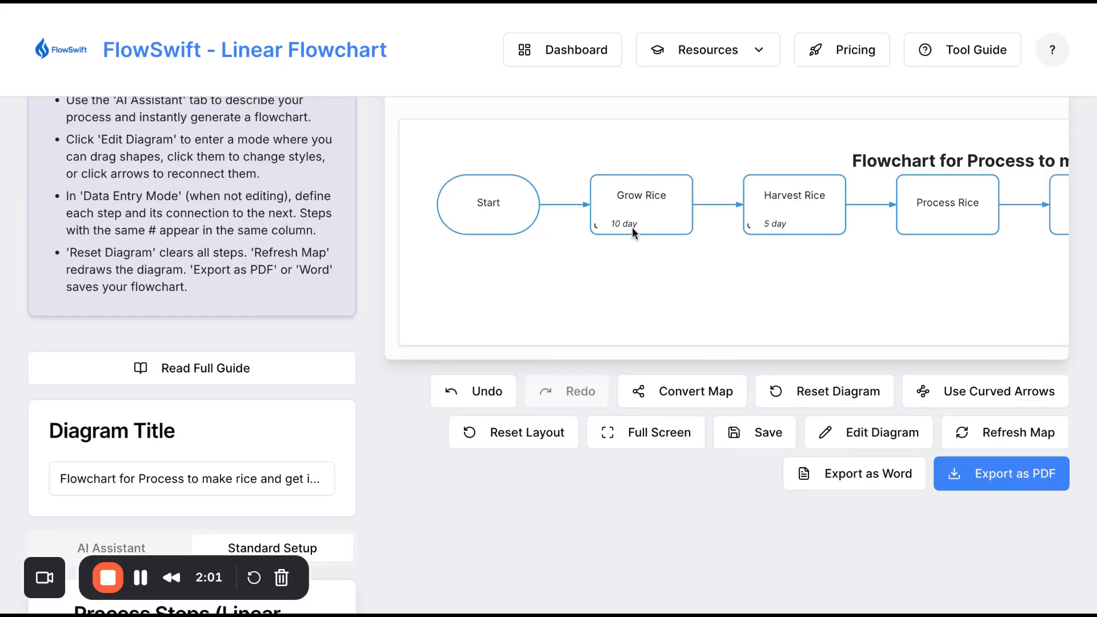
scroll(644, 304, "right", 1)
scroll(644, 304, "right", 5)
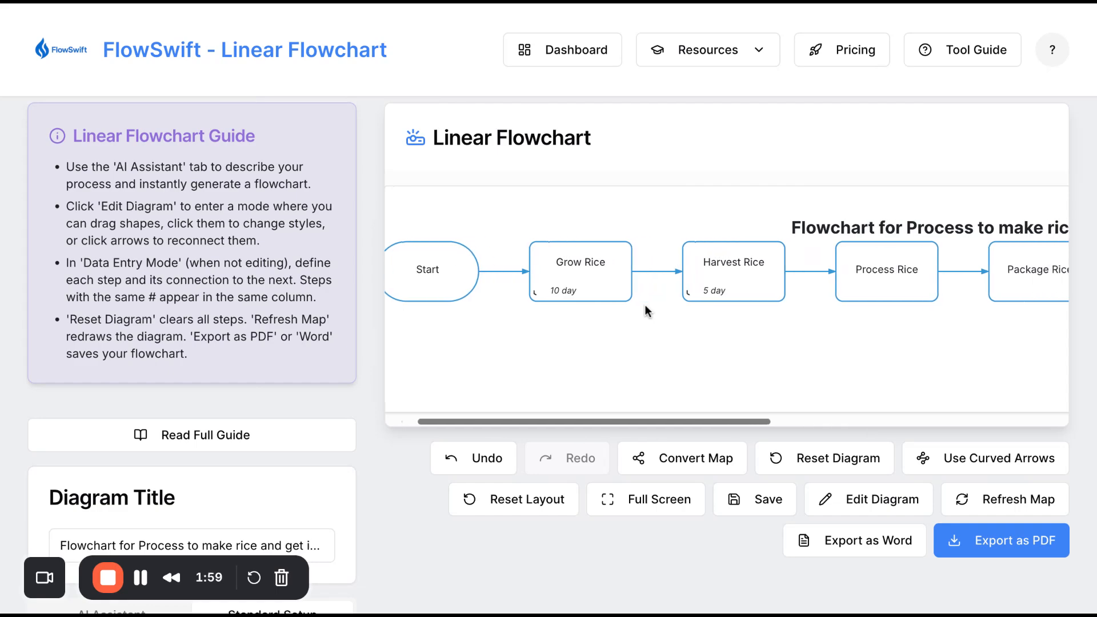
scroll(644, 357, "right", 3)
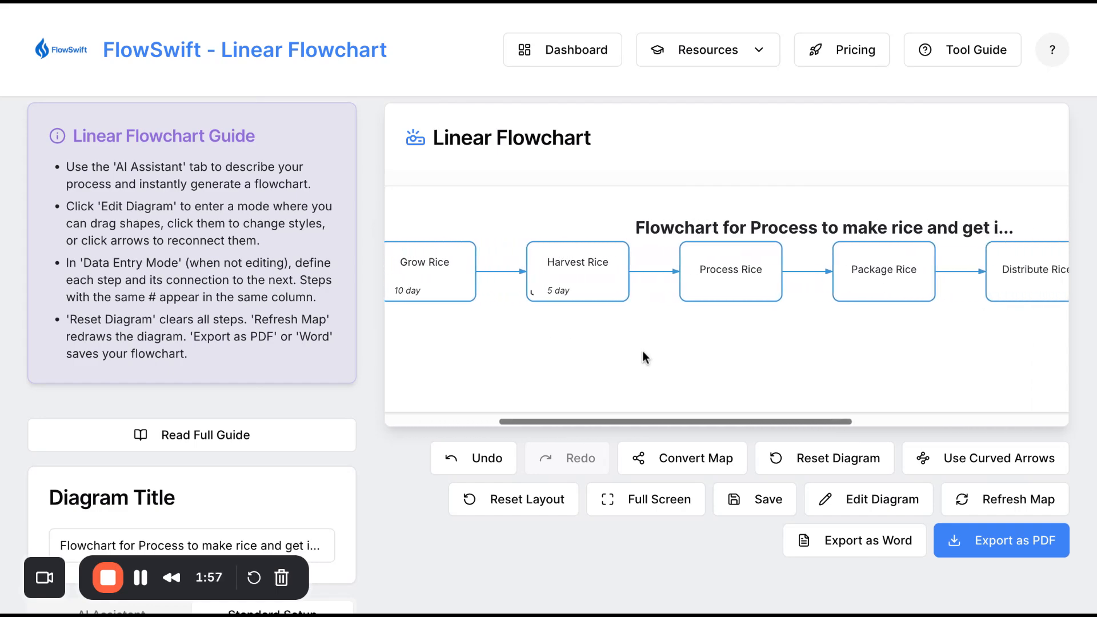
scroll(644, 357, "left", 7)
scroll(727, 300, "left", 1)
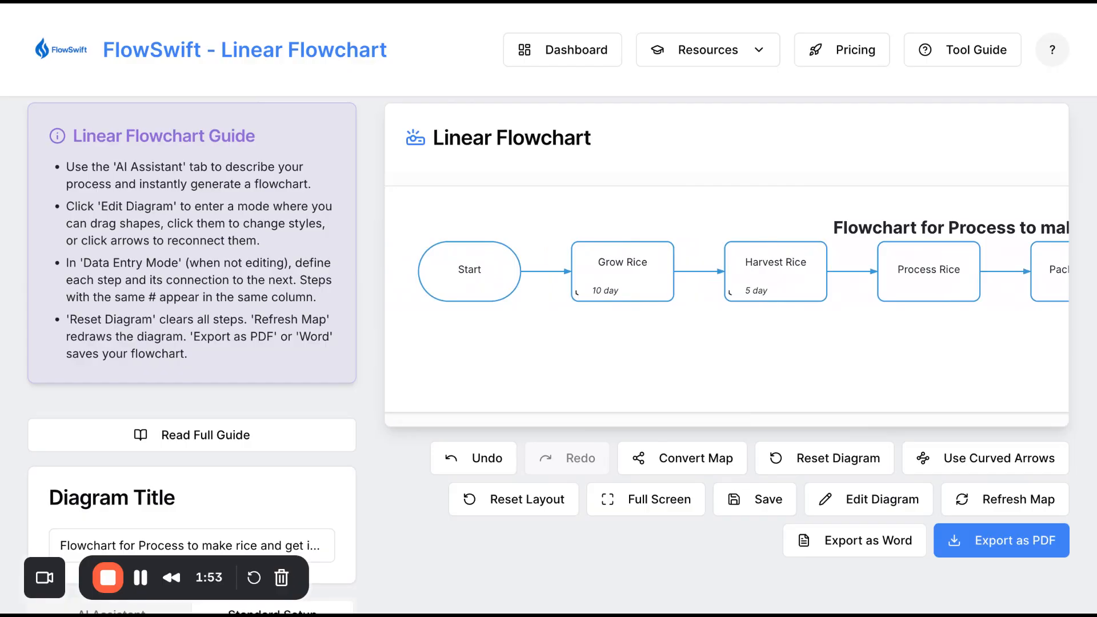
scroll(565, 324, "right", 4)
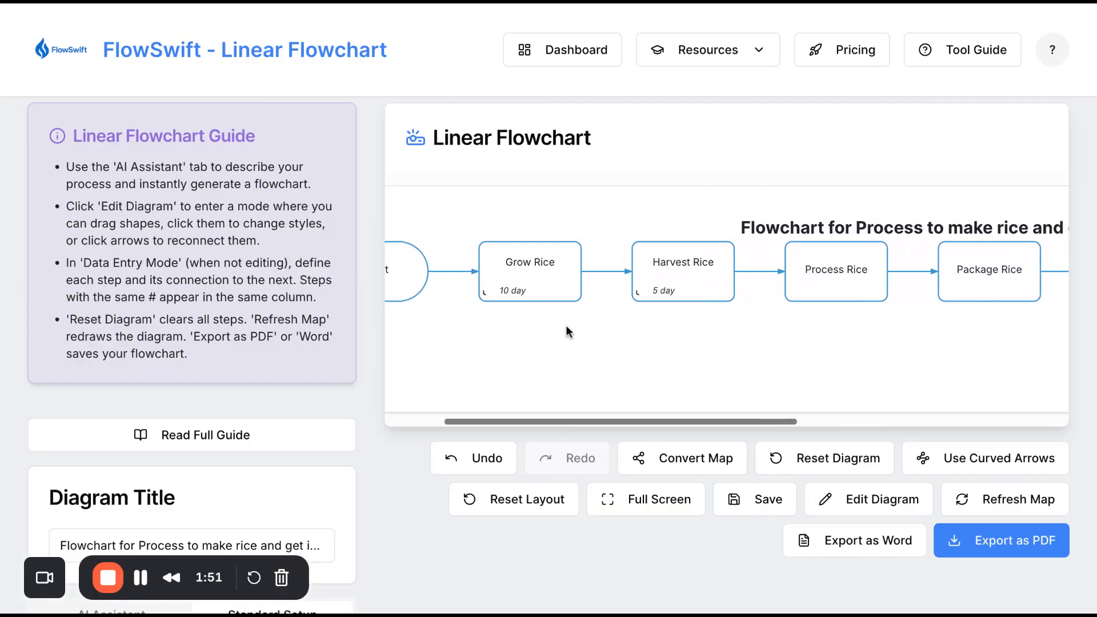
scroll(567, 326, "right", 7)
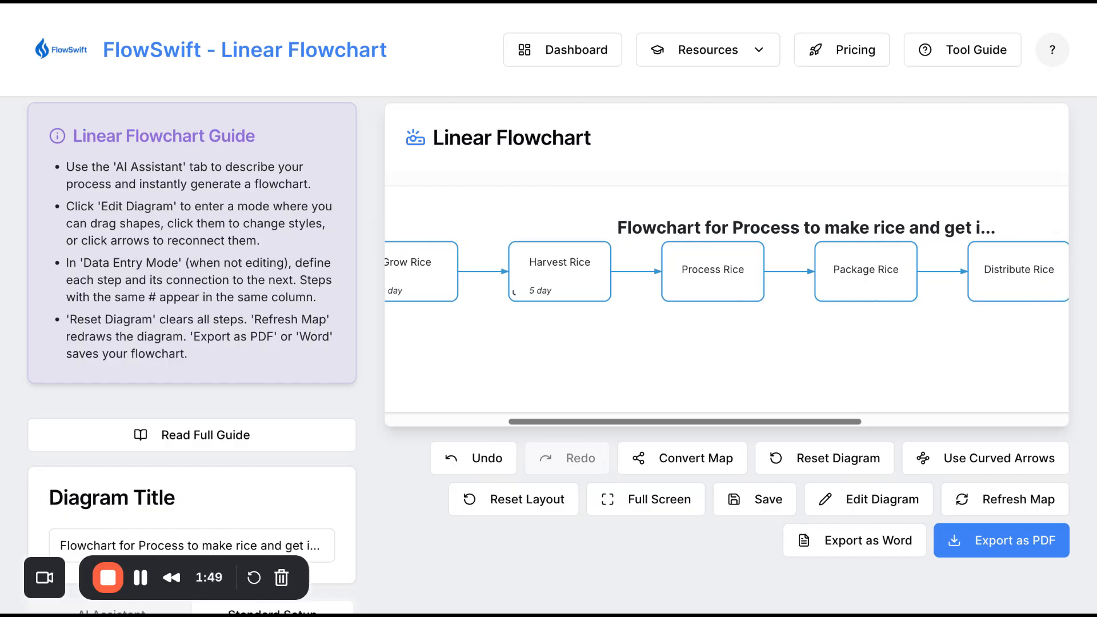
scroll(726, 300, "right", 7)
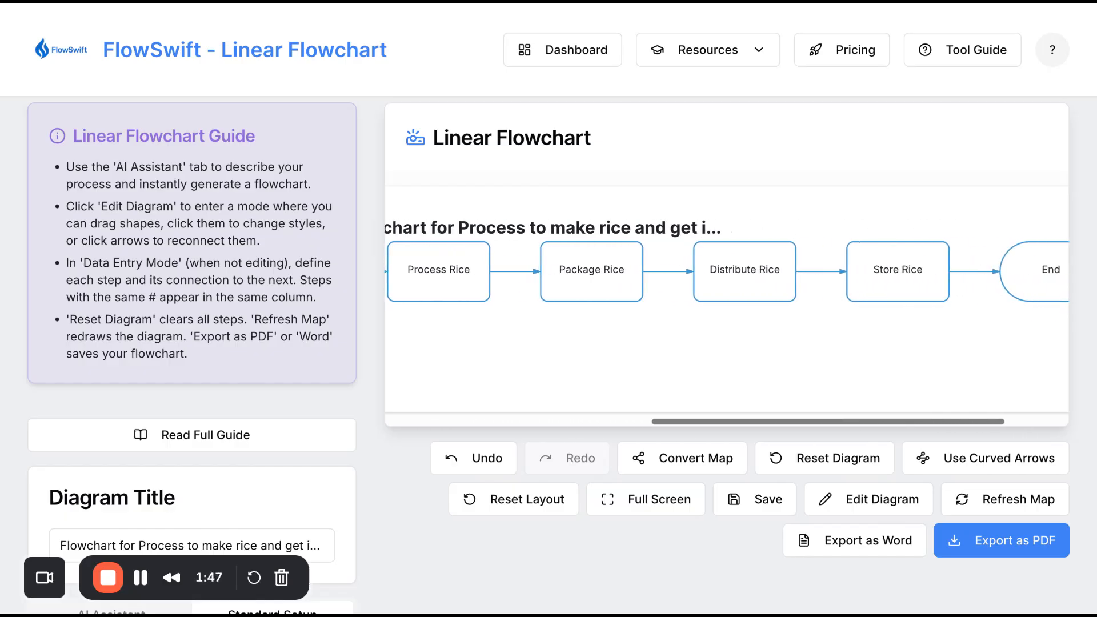
scroll(727, 300, "right", 4)
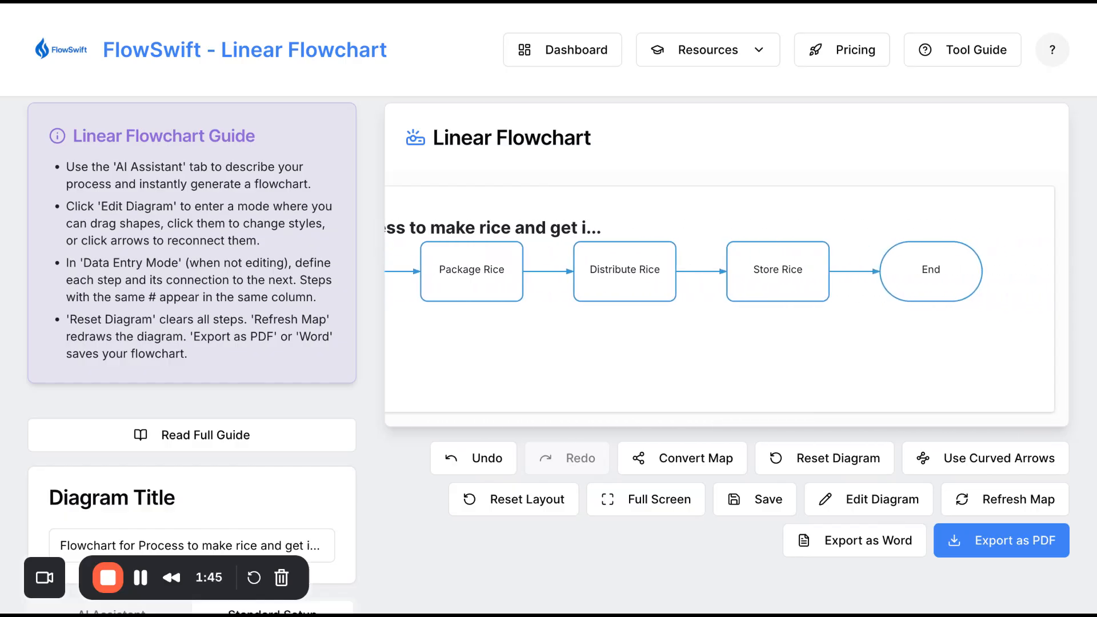
scroll(742, 421, "down", 1)
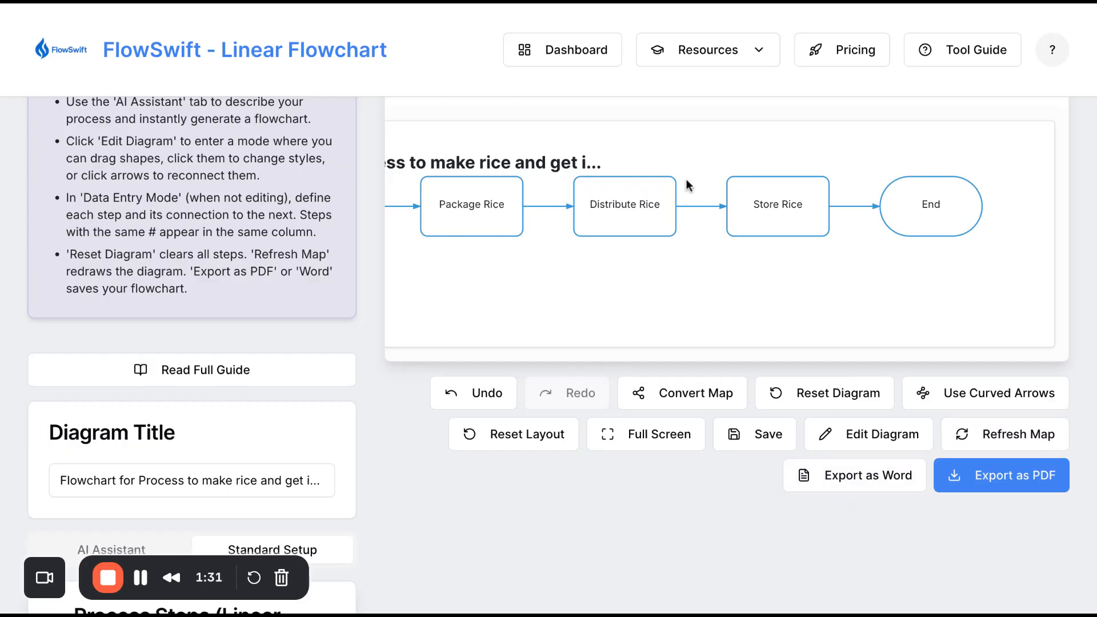
scroll(676, 191, "left", 1)
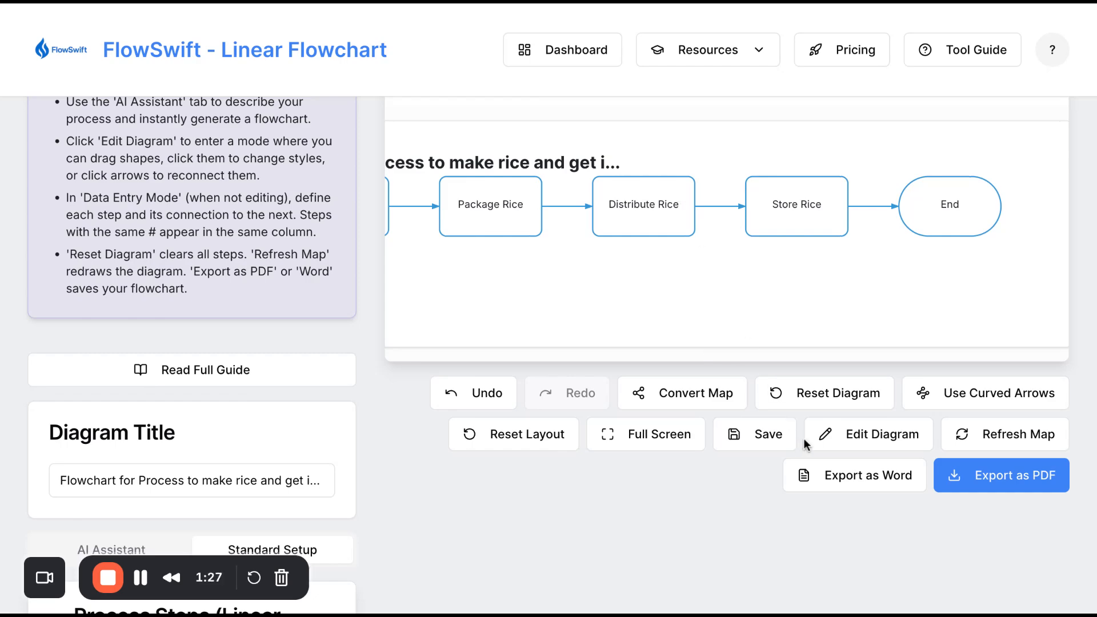
- Switch the flowchart to diagram editing and change the Process Rice shape's border color to orange
left_click(868, 434)
scroll(678, 263, "left", 2)
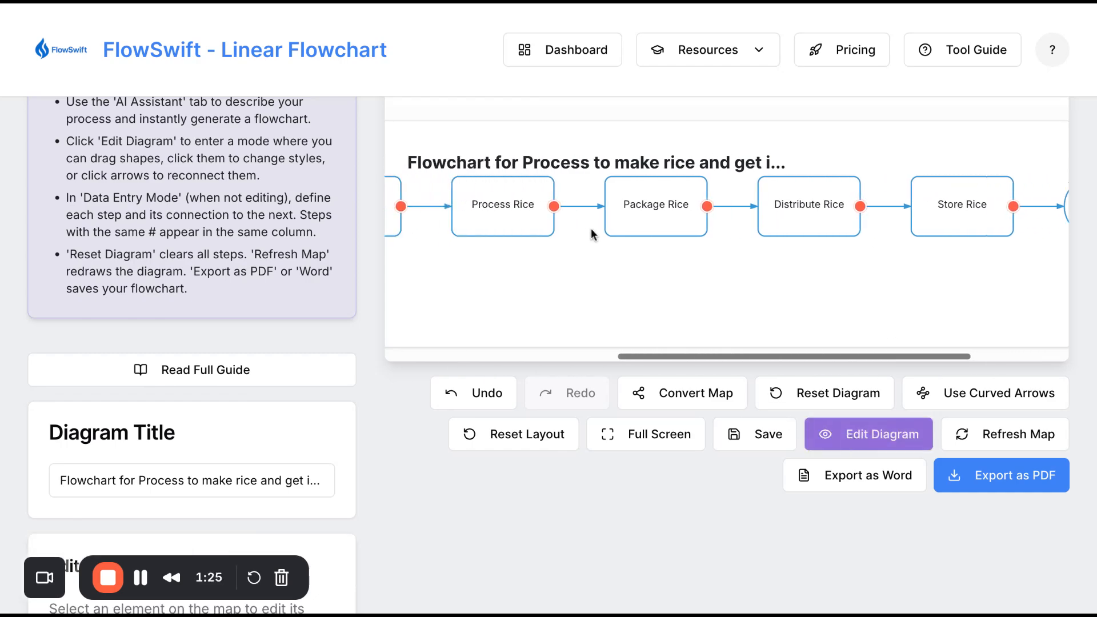
scroll(552, 209, "left", 1)
left_click(553, 210)
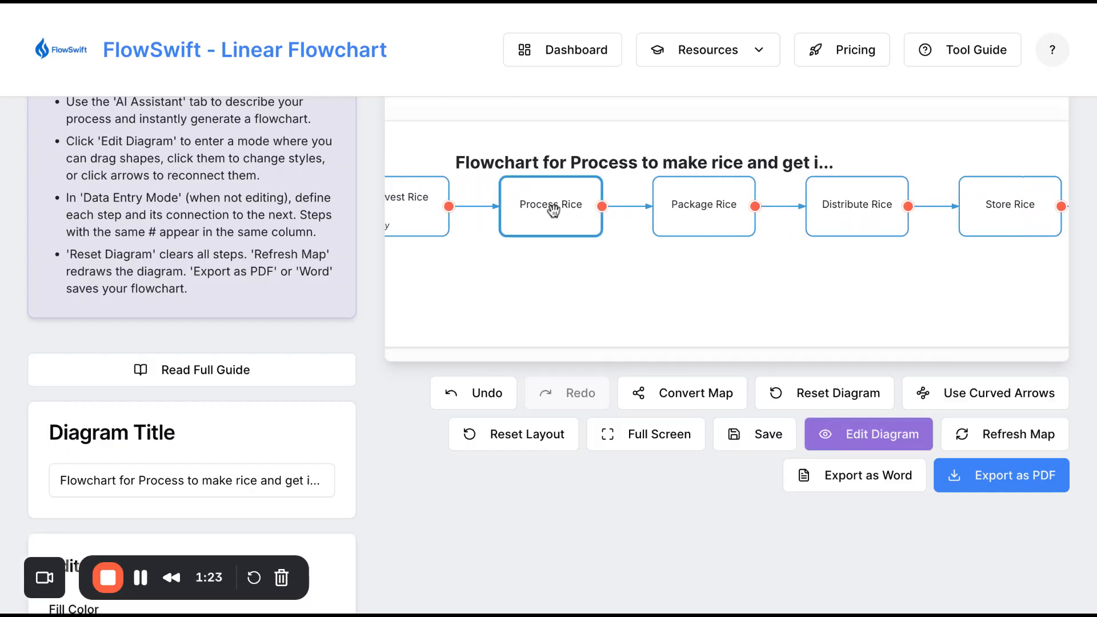
scroll(296, 320, "down", 5)
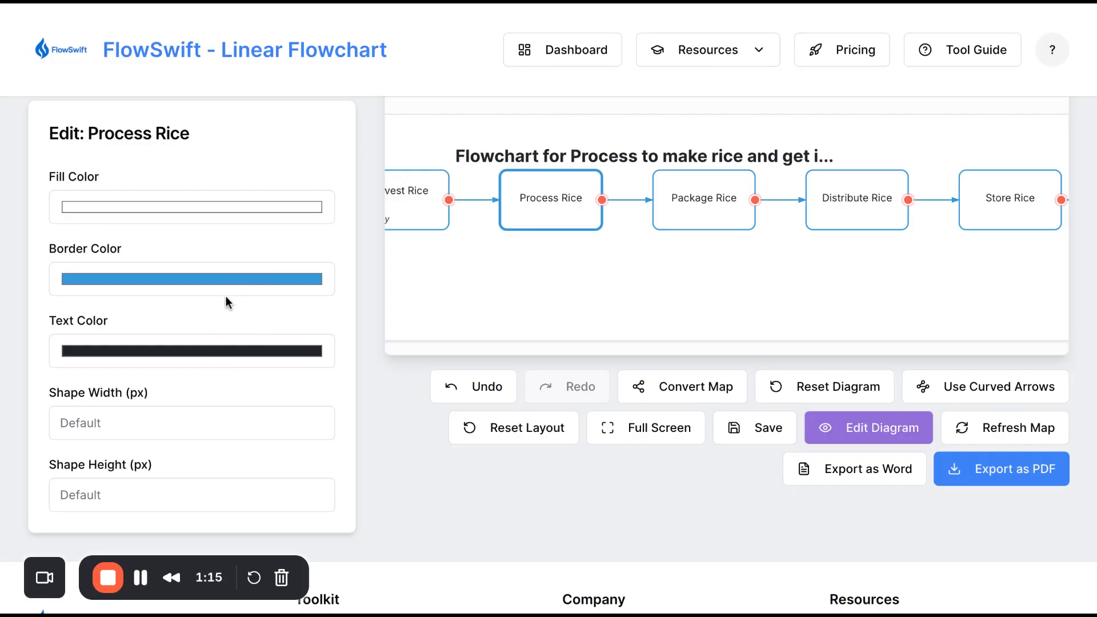
left_click(179, 533)
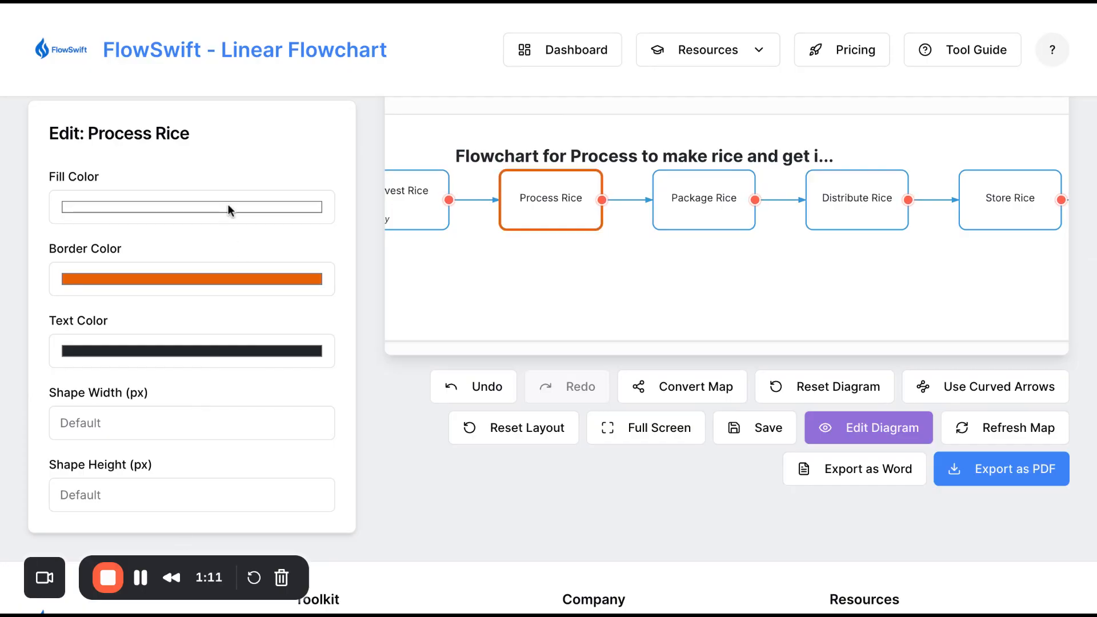
- Give the Process Rice shape a near-black fill and blue text, and deselect it
left_click_drag(50, 231, 4, 501)
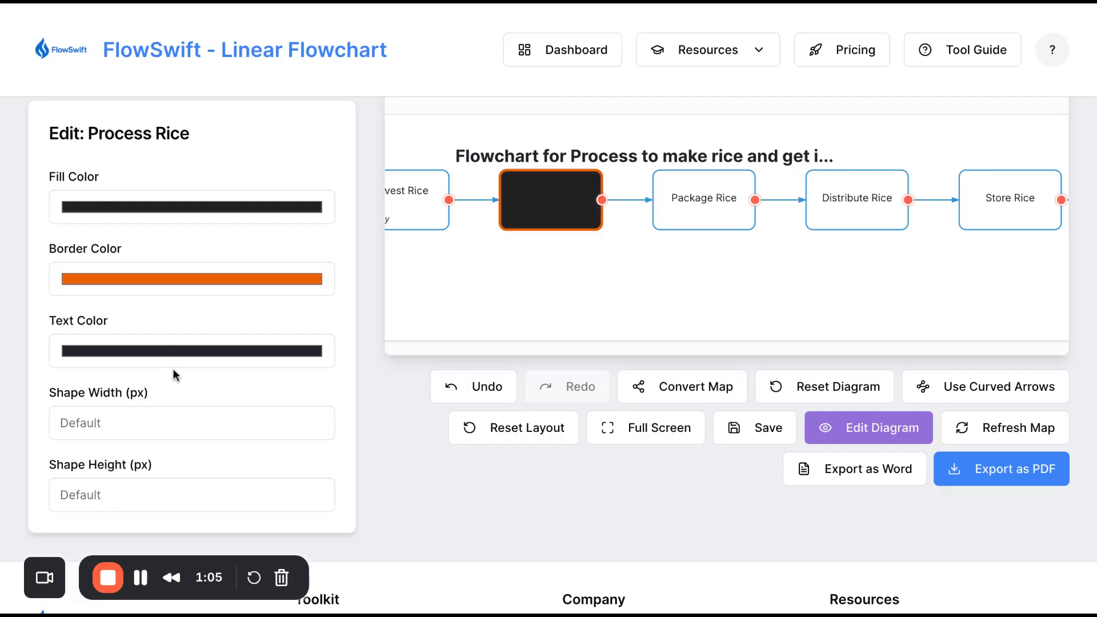
left_click_drag(173, 368, 235, 402)
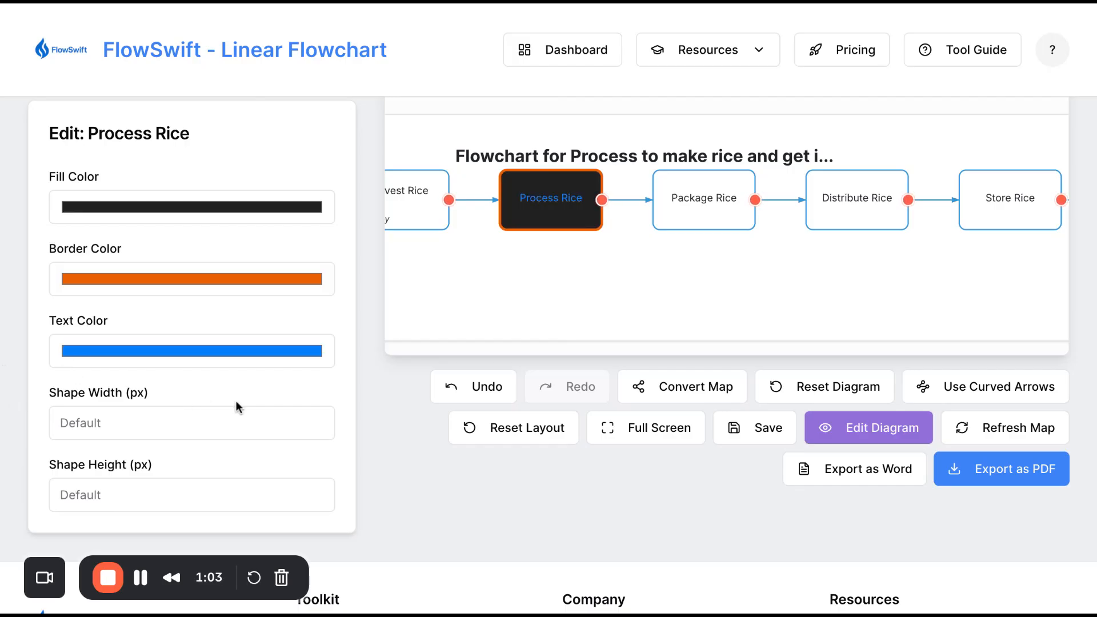
left_click(500, 302)
scroll(501, 303, "up", 3)
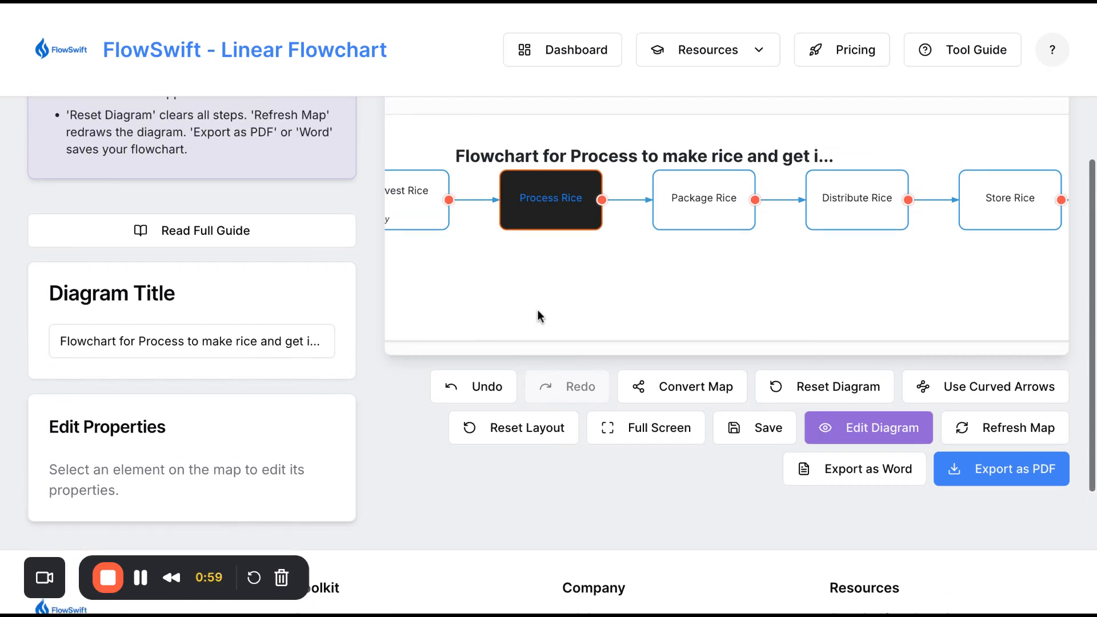
scroll(584, 278, "up", 2)
scroll(614, 227, "left", 3)
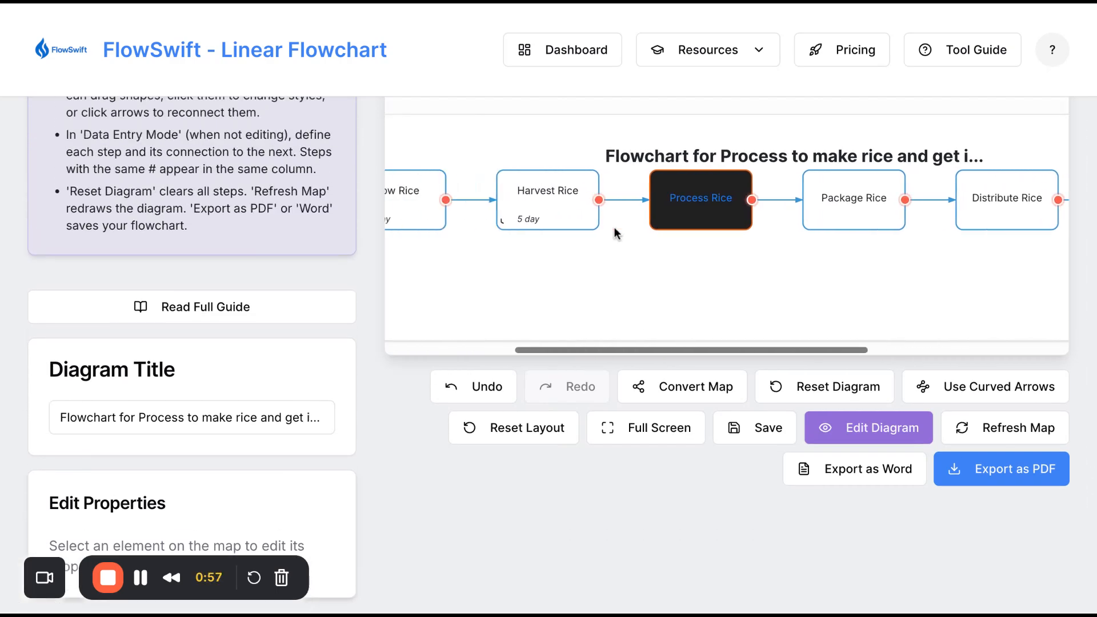
scroll(613, 227, "left", 3)
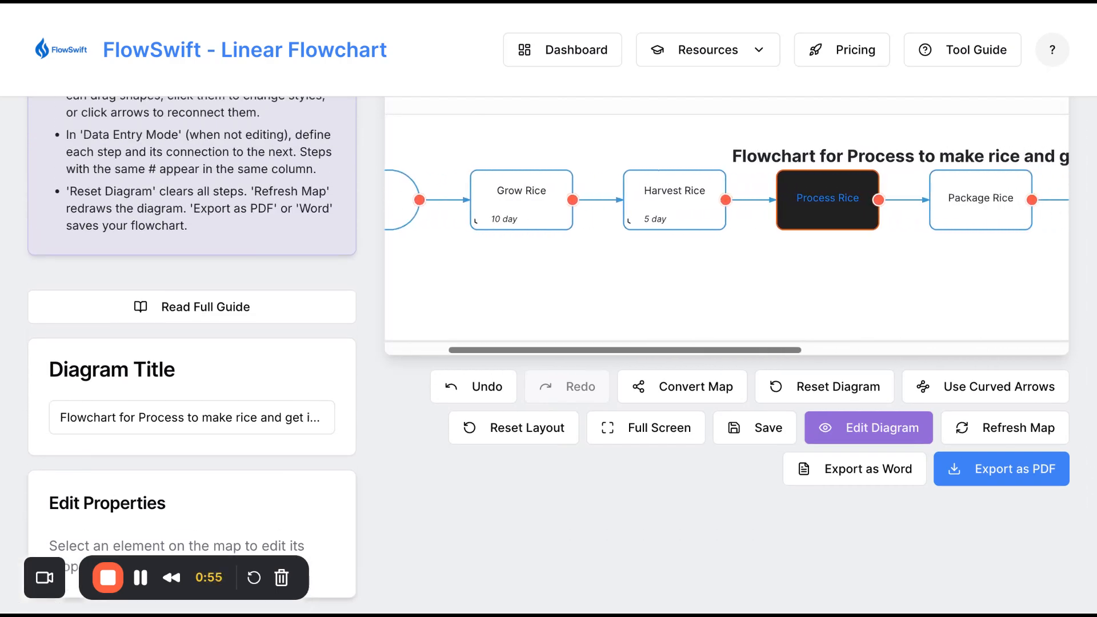
scroll(727, 228, "right", 1)
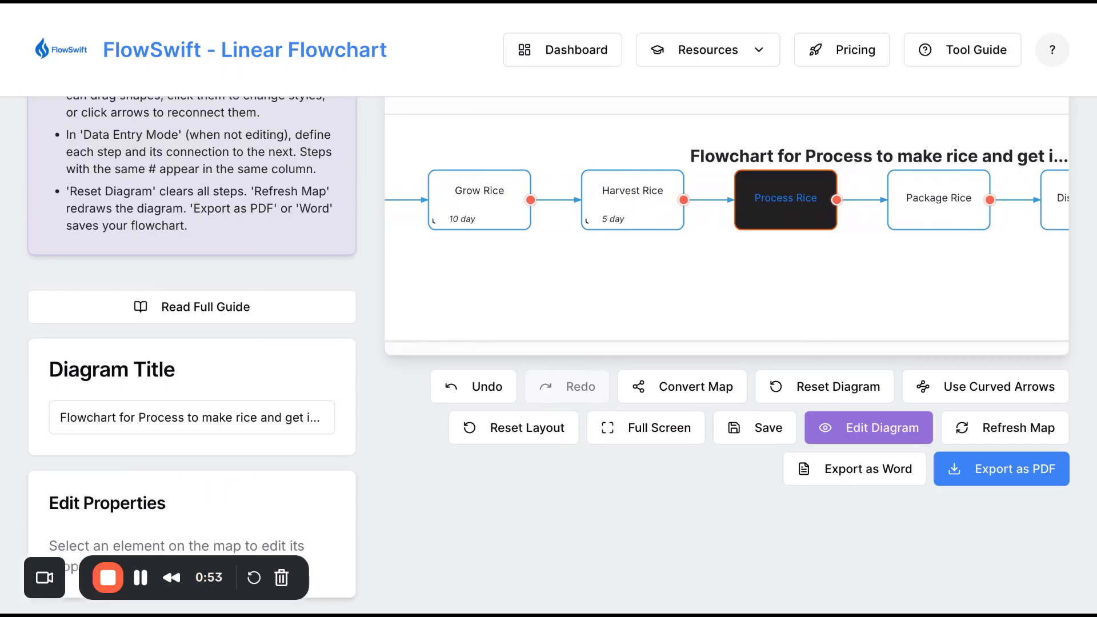